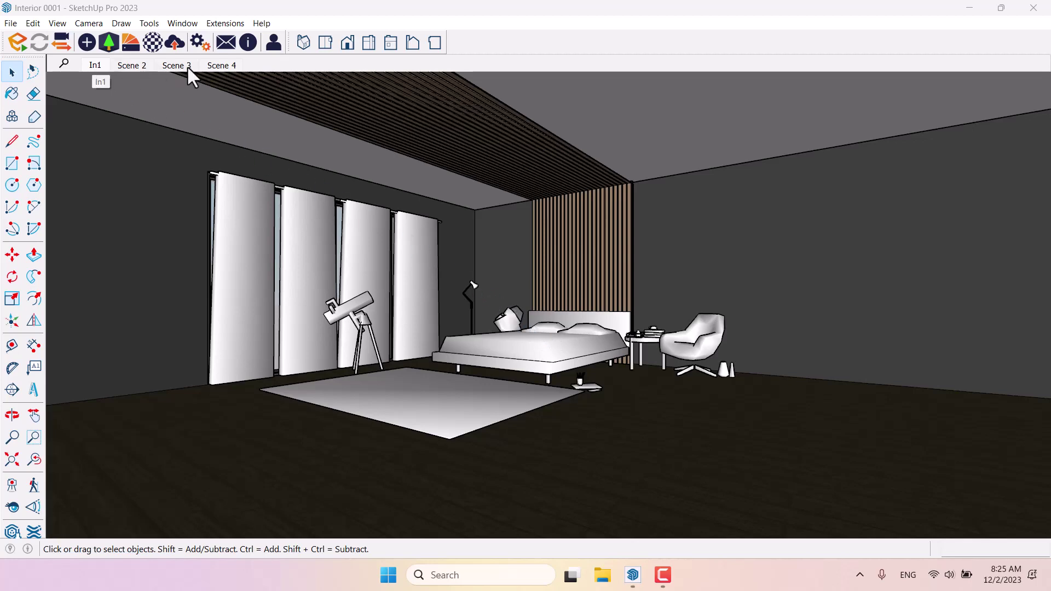
Step: Preview Scenes 2, 3 and 4, then return to the In1 scene
click(127, 65)
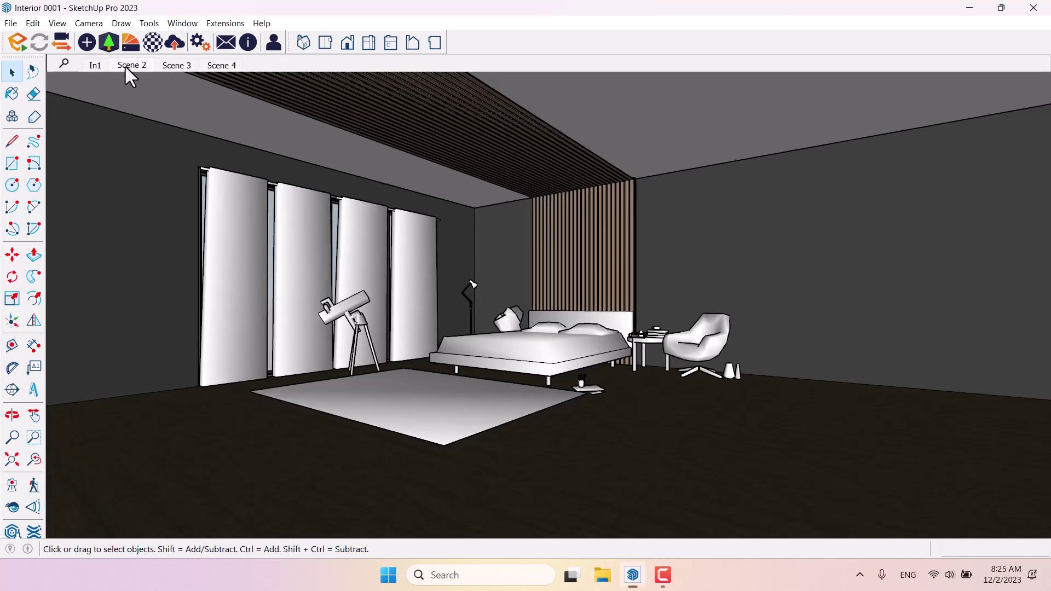
click(169, 65)
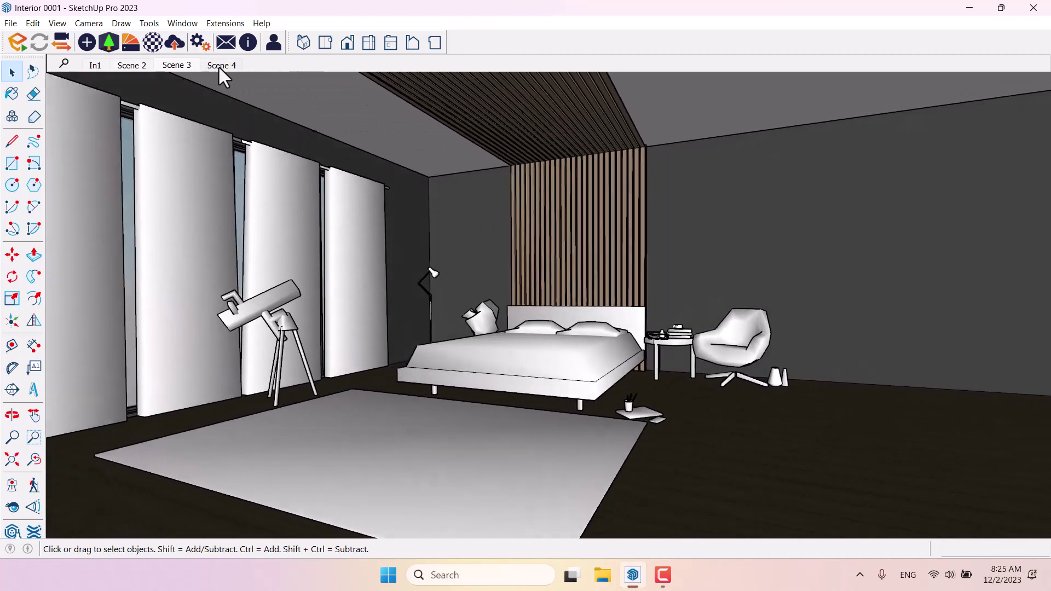
click(218, 65)
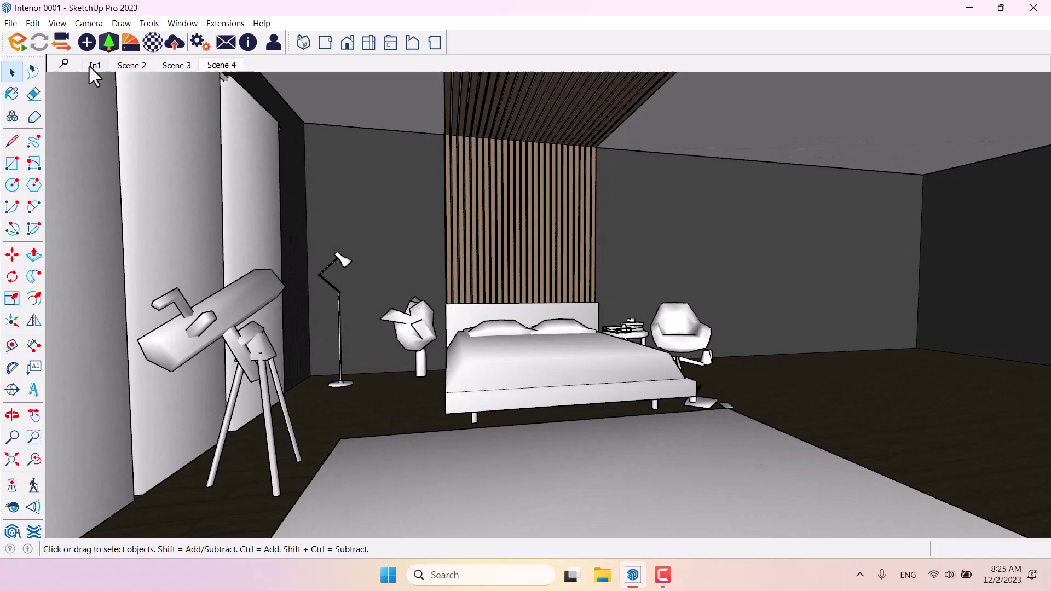
click(93, 65)
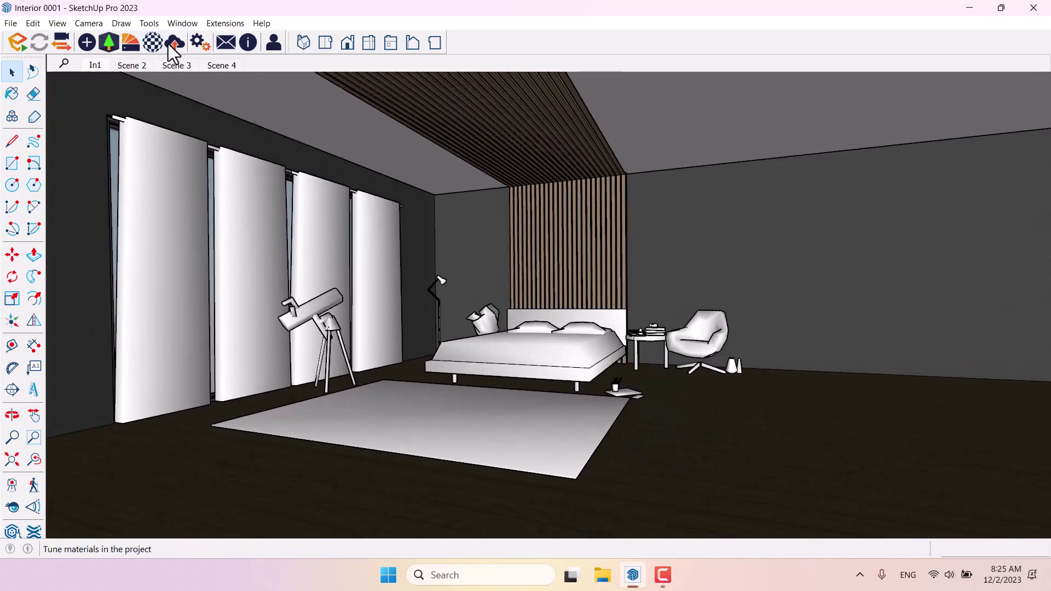
Step: Change the scene transition time in Model Info's Animation settings to 4 seconds
click(186, 24)
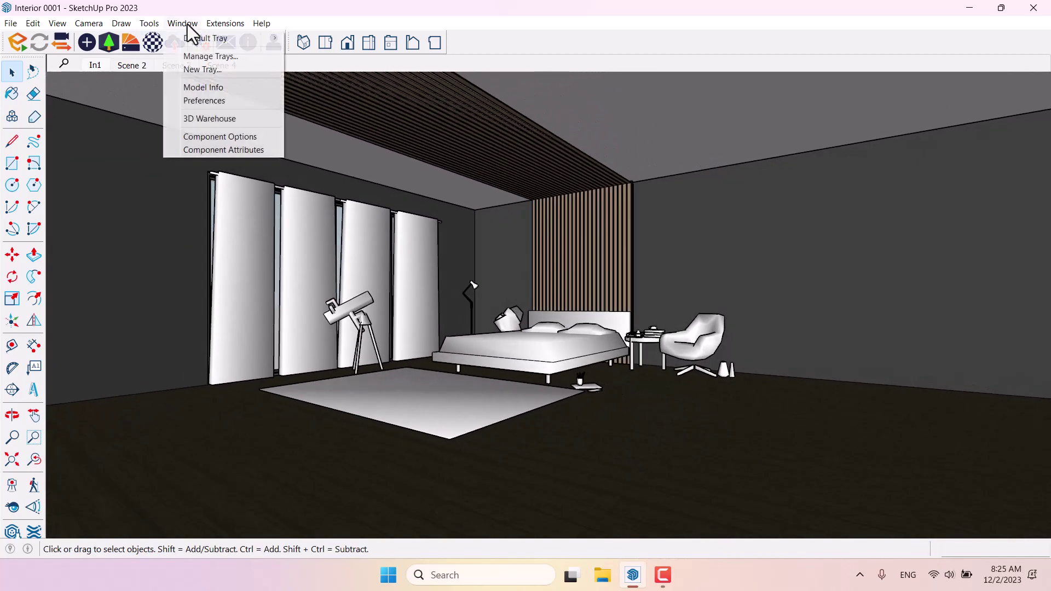
click(202, 89)
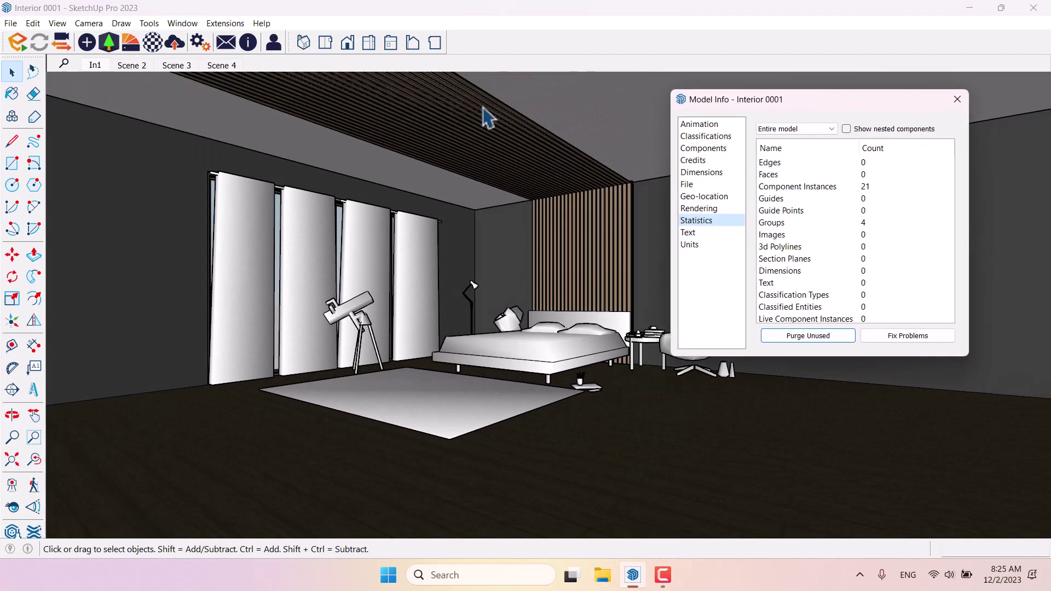
click(704, 125)
double_click(768, 162)
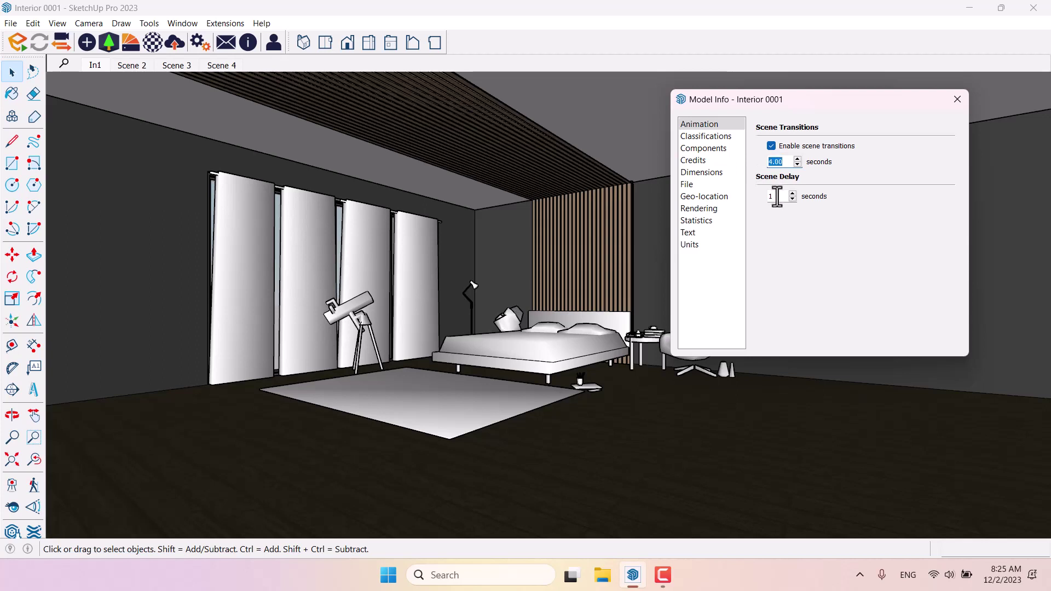
click(958, 101)
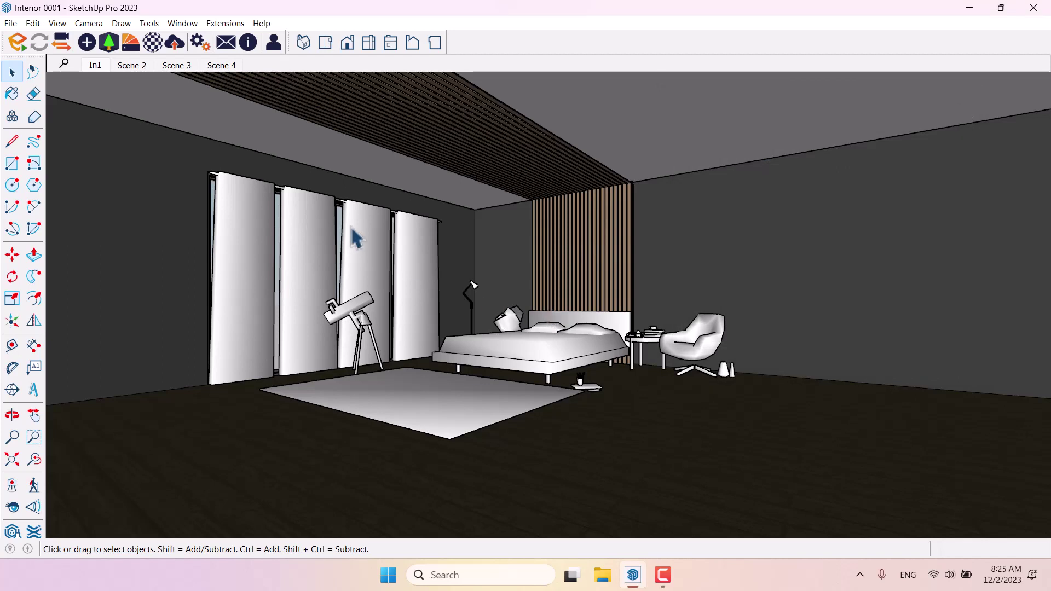
Step: Open the Default Tray, collapse Materials, expand Styles and show the In Model collection
click(13, 94)
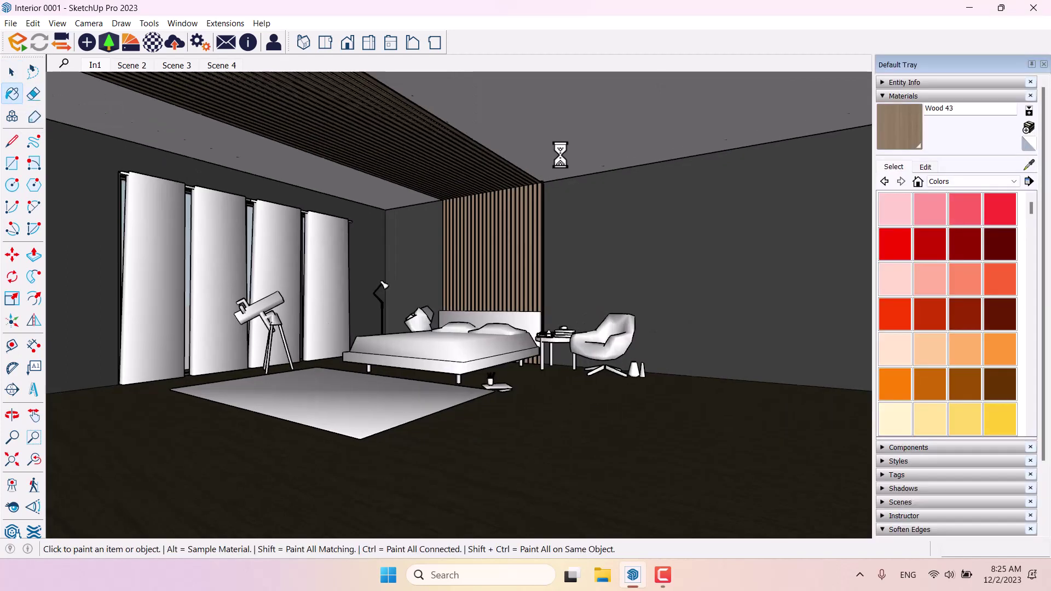
click(889, 96)
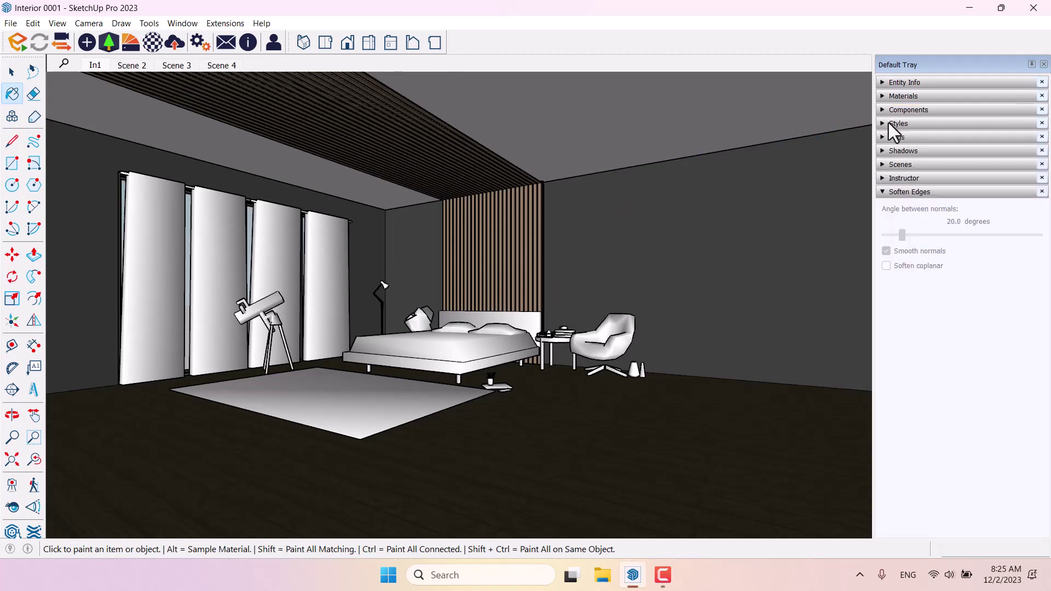
click(888, 123)
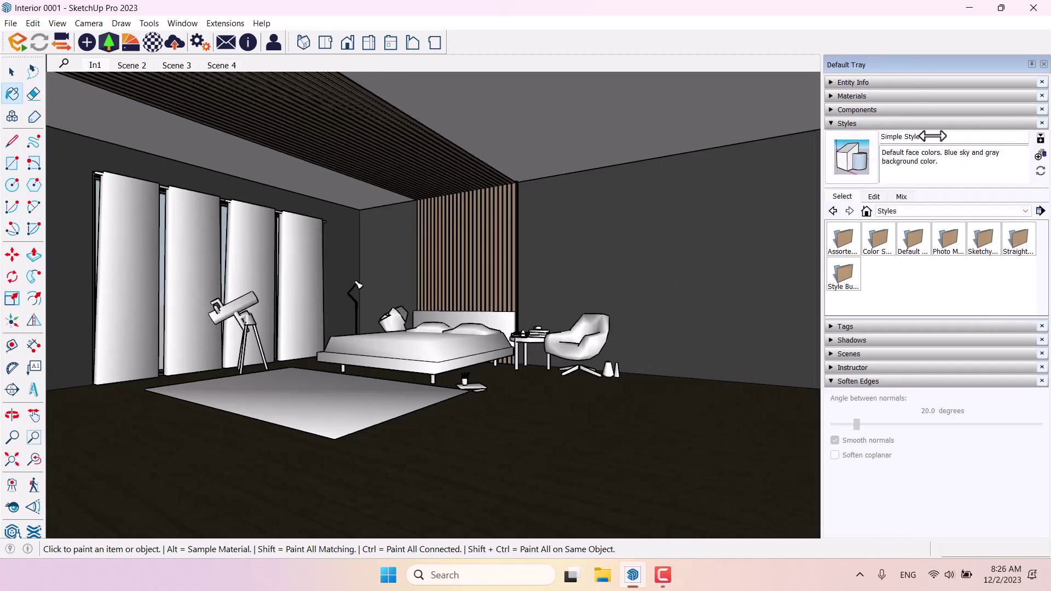
click(925, 210)
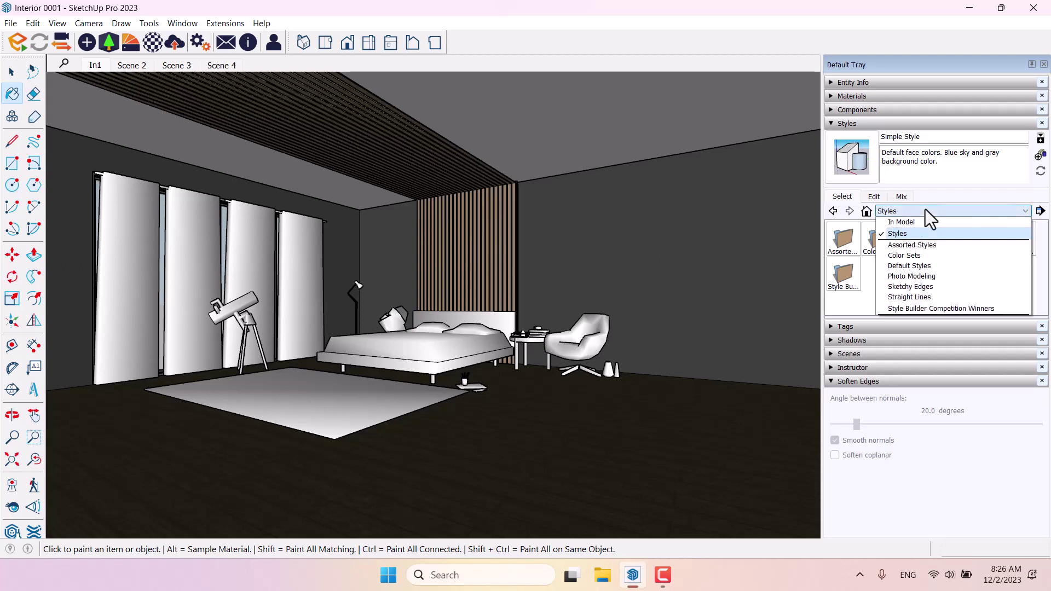
click(913, 223)
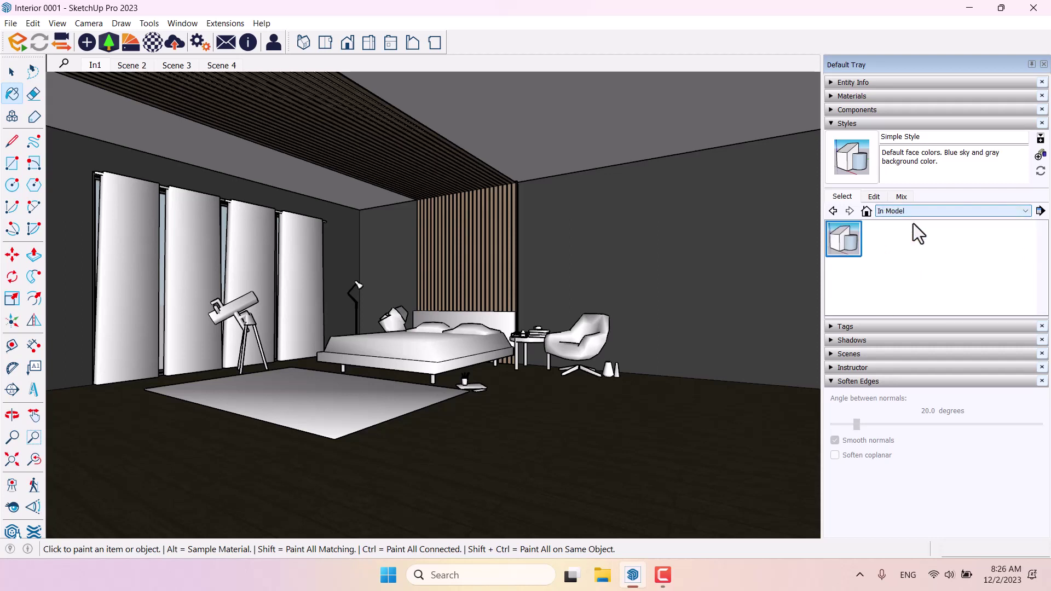
Step: Open the style's Edge settings and leave Profiles at 2
click(875, 197)
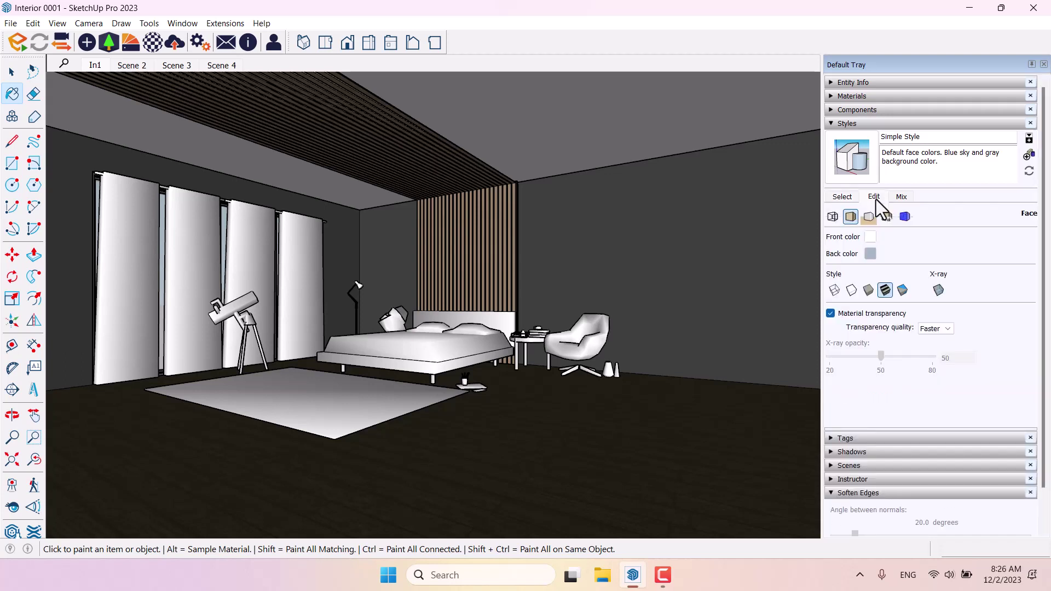
click(834, 219)
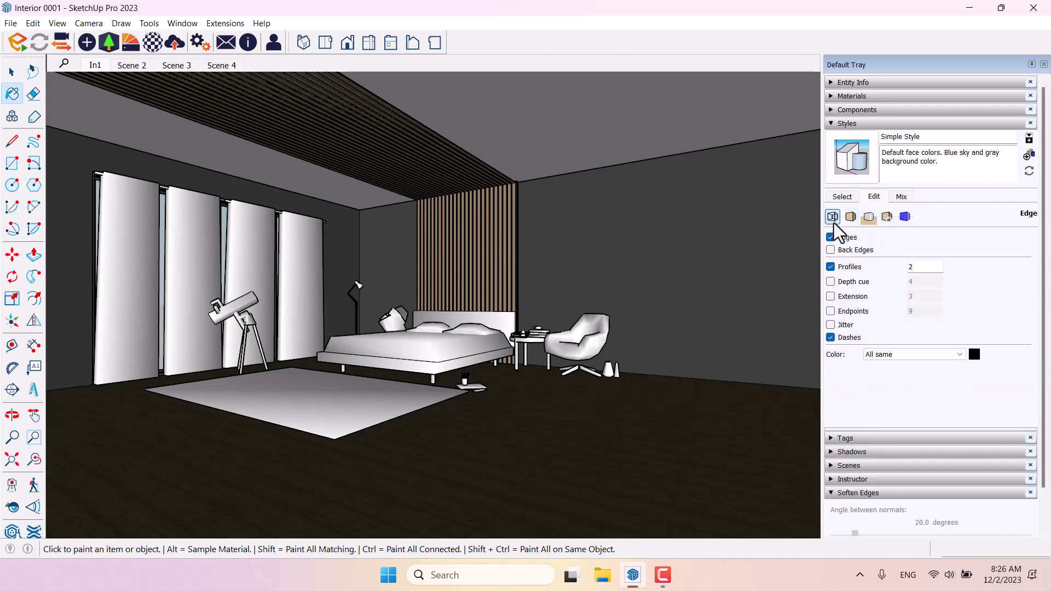
double_click(918, 269)
text(4)
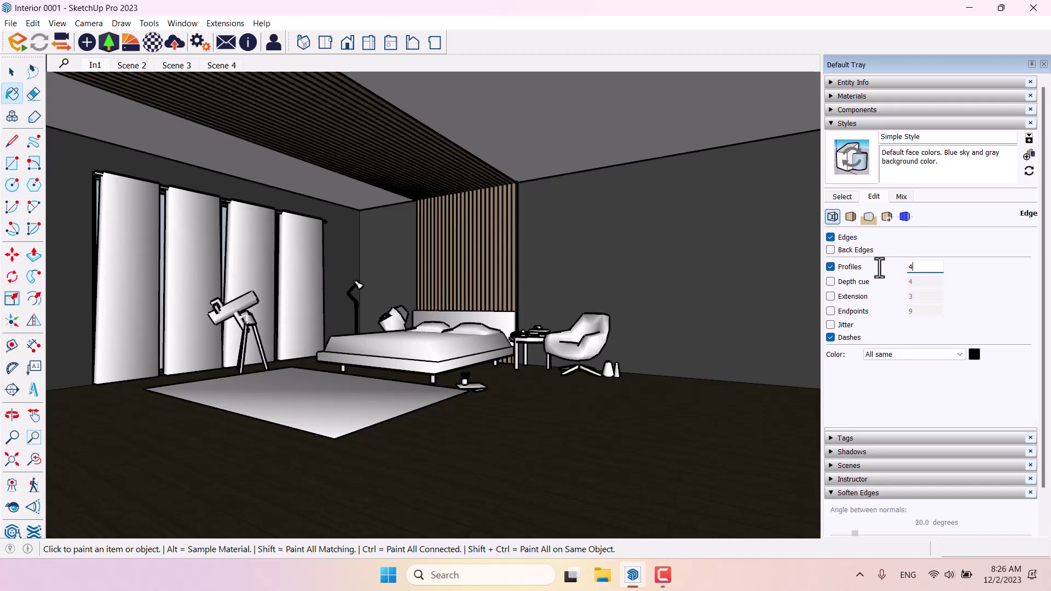
double_click(913, 268)
text(2)
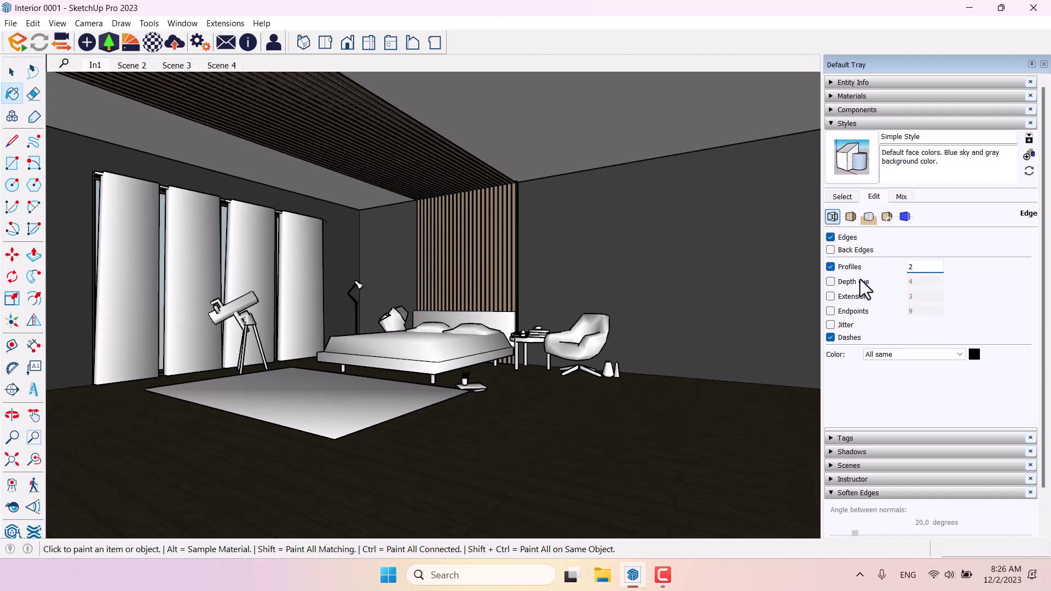
Step: Enable depth cue 5, extension 8, endpoints 16 and jitter, then update the style
click(842, 280)
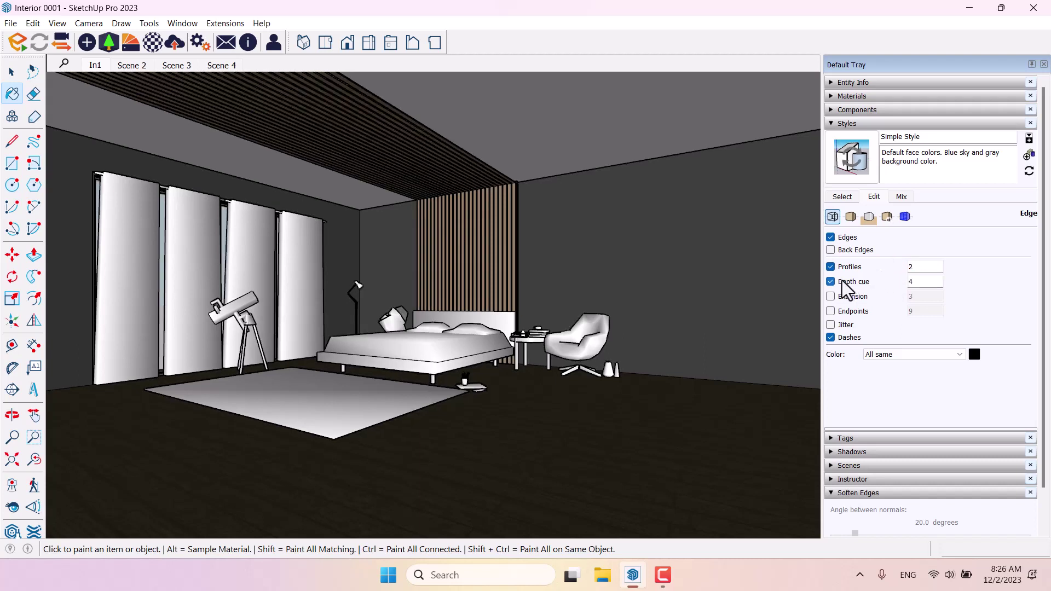
double_click(910, 282)
text(5)
click(854, 296)
double_click(920, 296)
text(8)
click(849, 310)
double_click(925, 311)
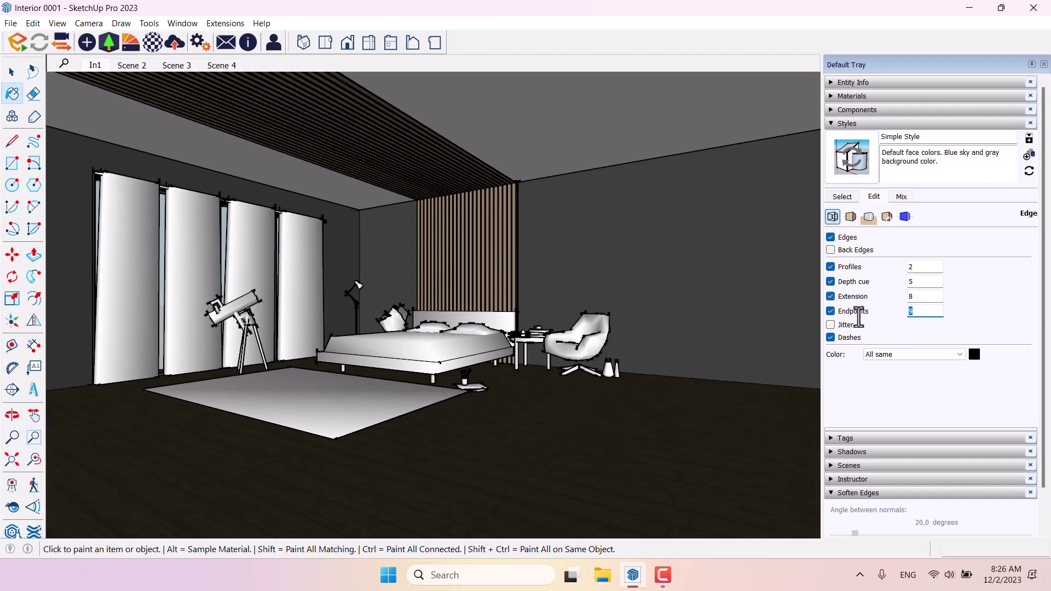
text(16)
click(830, 325)
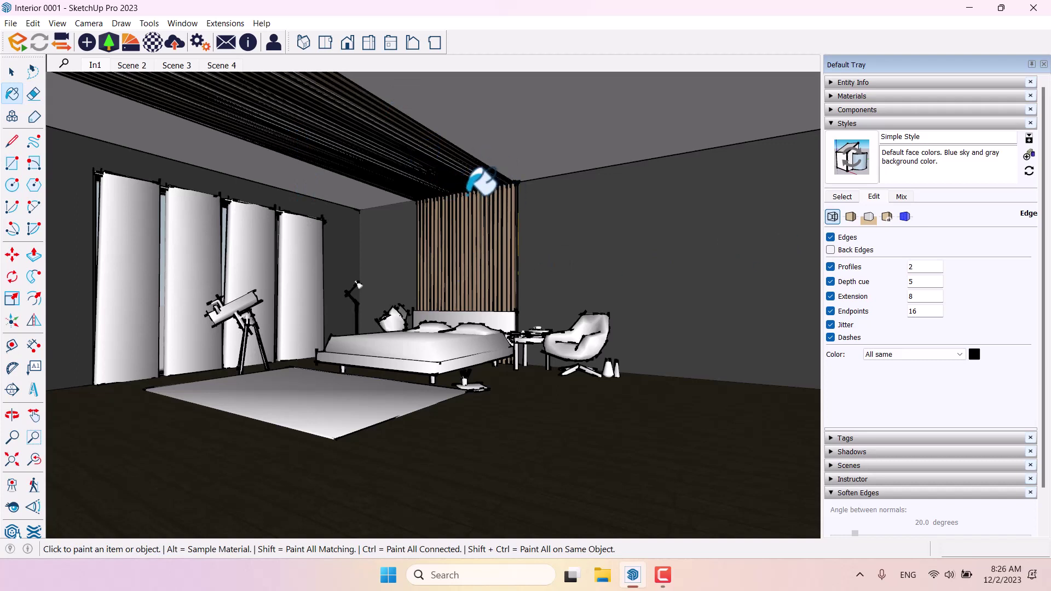
click(1028, 173)
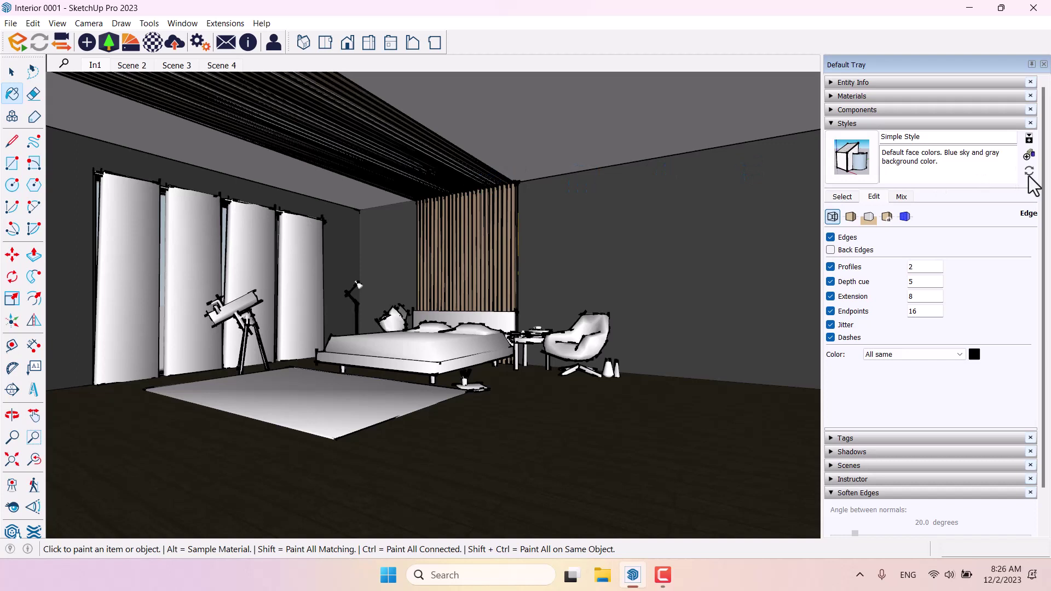
Step: In Face settings, try the hidden line, wireframe, shaded, monochrome and X-ray face styles
click(851, 216)
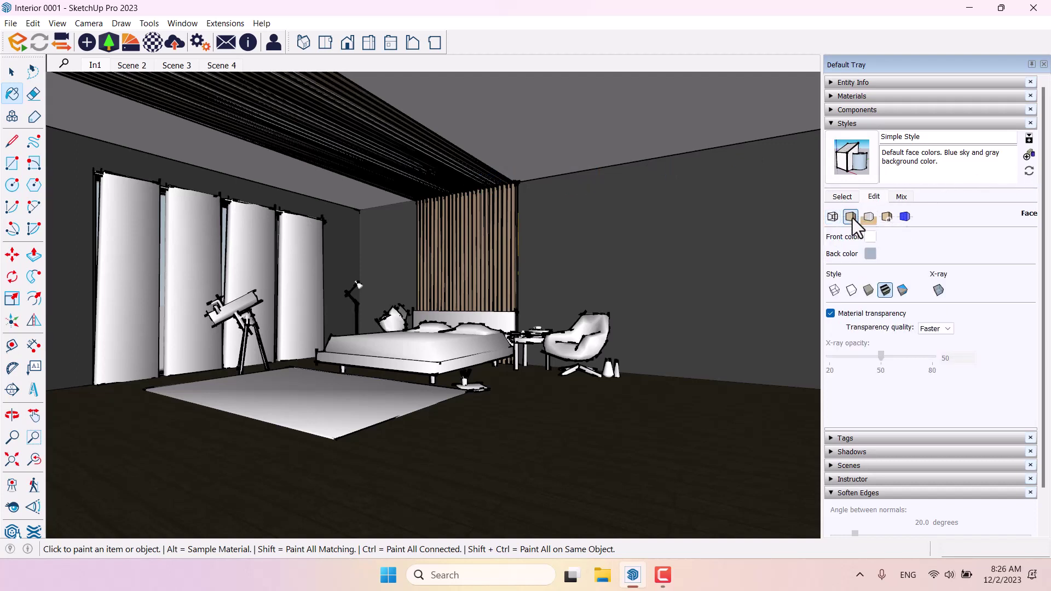
click(851, 290)
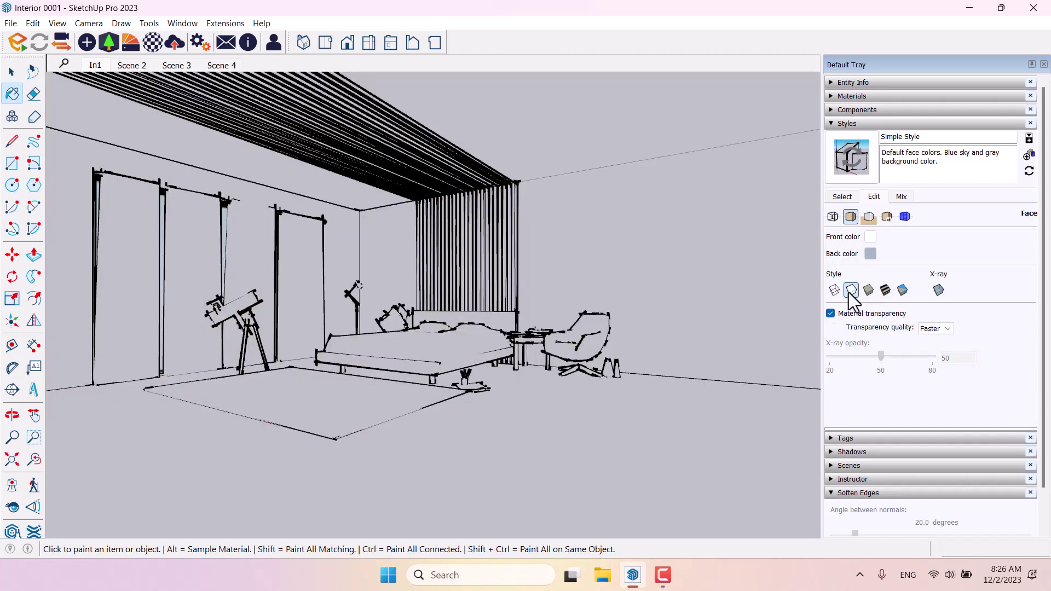
click(839, 293)
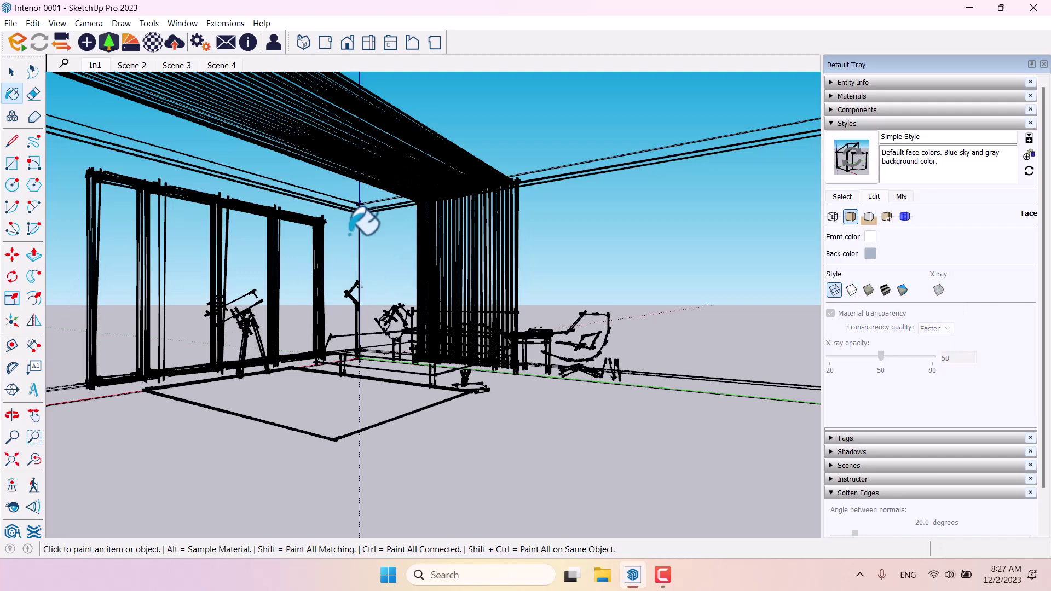
click(869, 290)
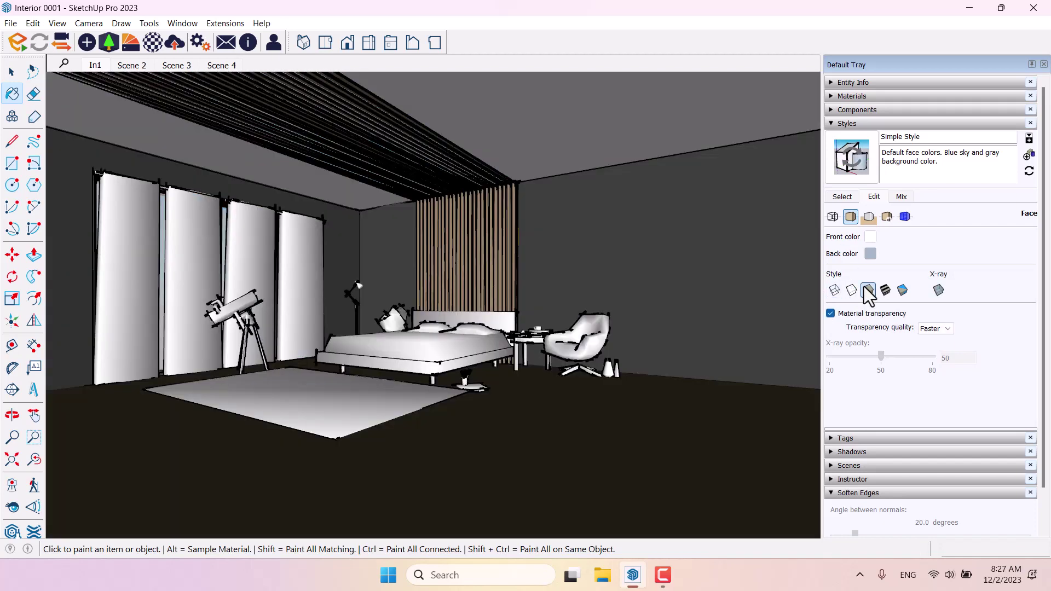
click(903, 290)
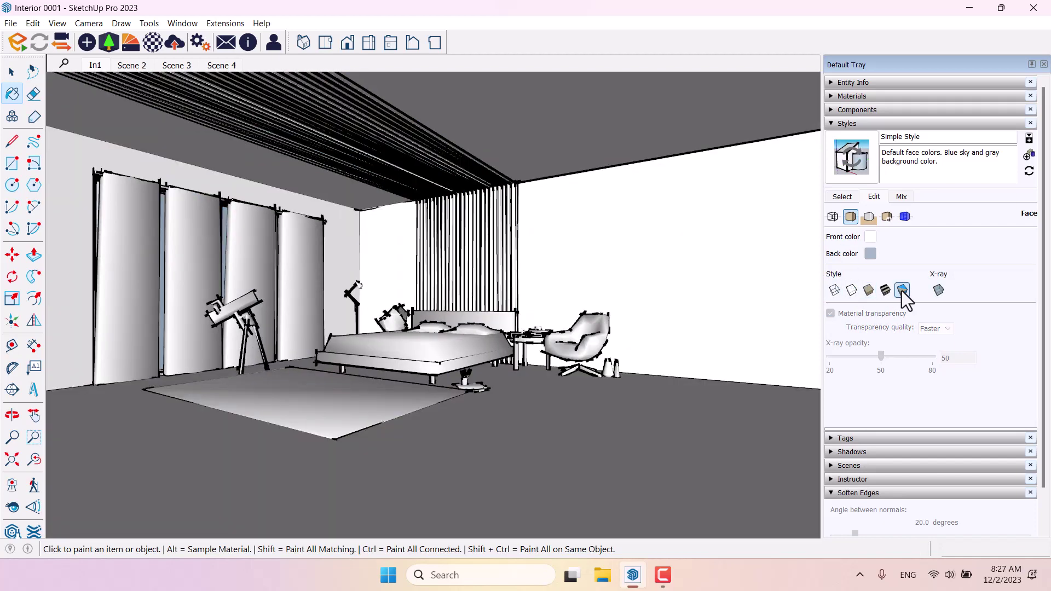
click(945, 293)
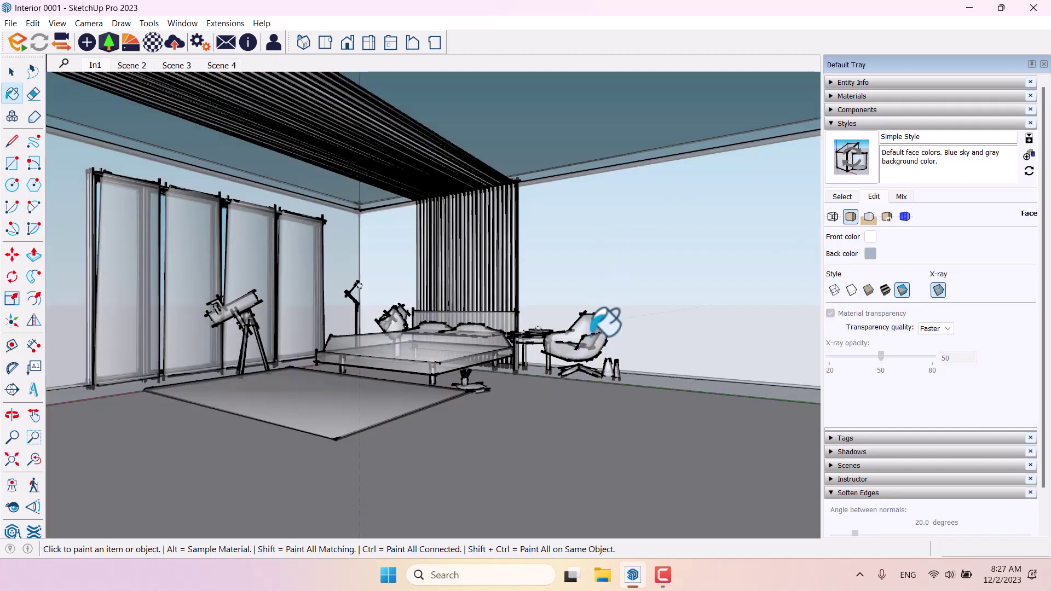
Step: Turn X-ray off and display faces shaded with textures
click(886, 291)
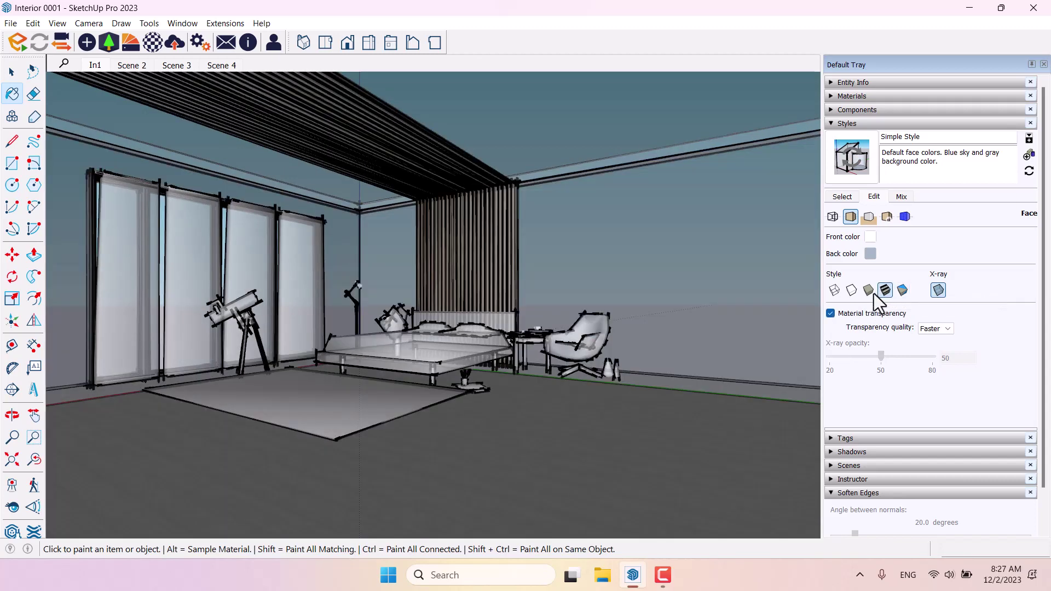
click(869, 292)
click(903, 291)
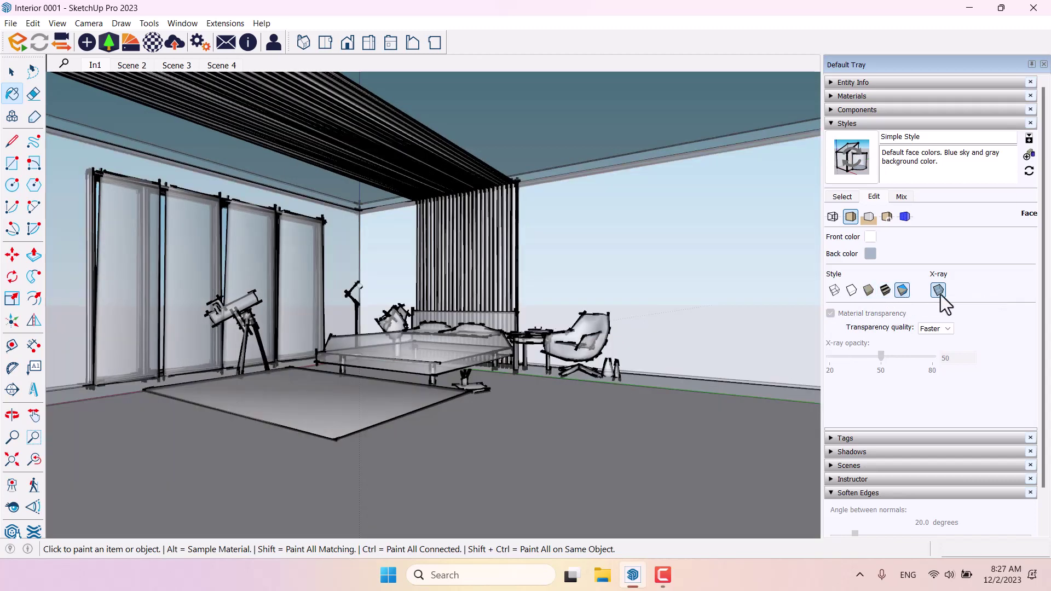
click(939, 291)
click(881, 291)
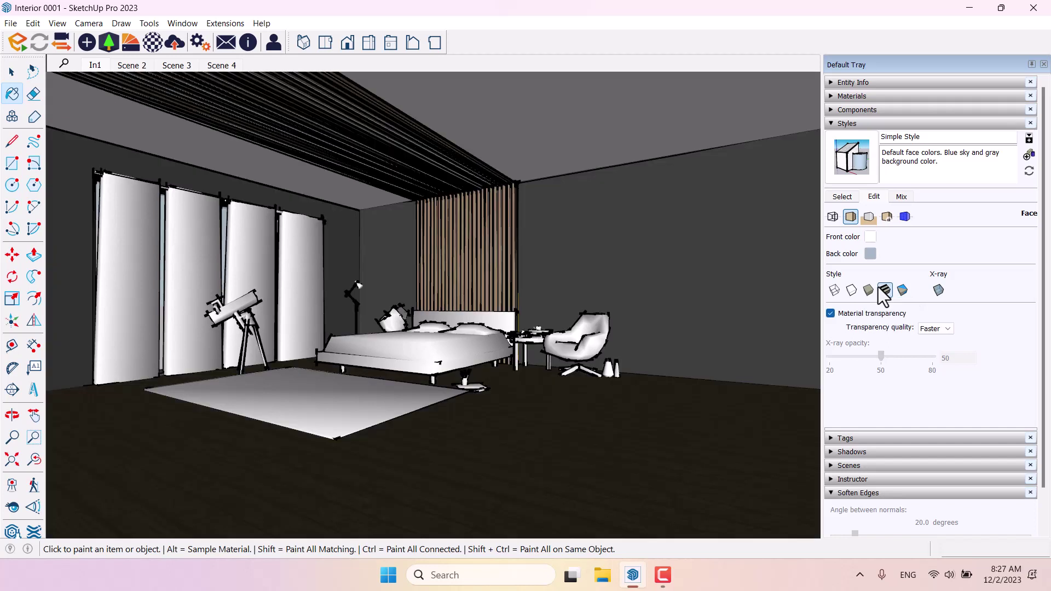
Step: Open the style's Background settings and orbit to a wider view of the window wall
click(869, 217)
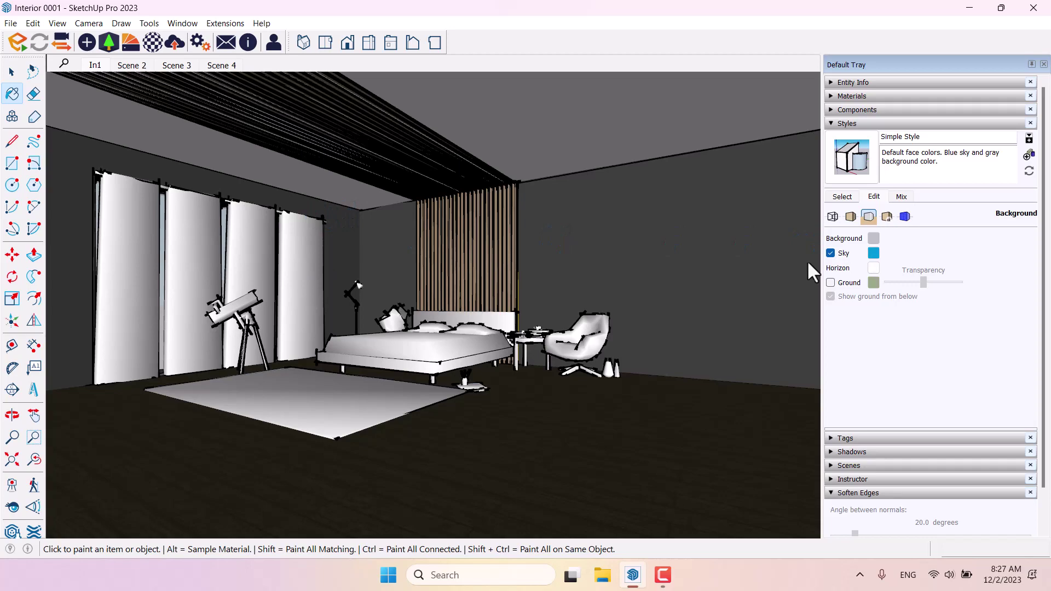
scroll(250, 219, up, 5)
mouse_move(254, 239)
middle_down()
mouse_move(336, 237)
mouse_move(252, 238)
middle_up()
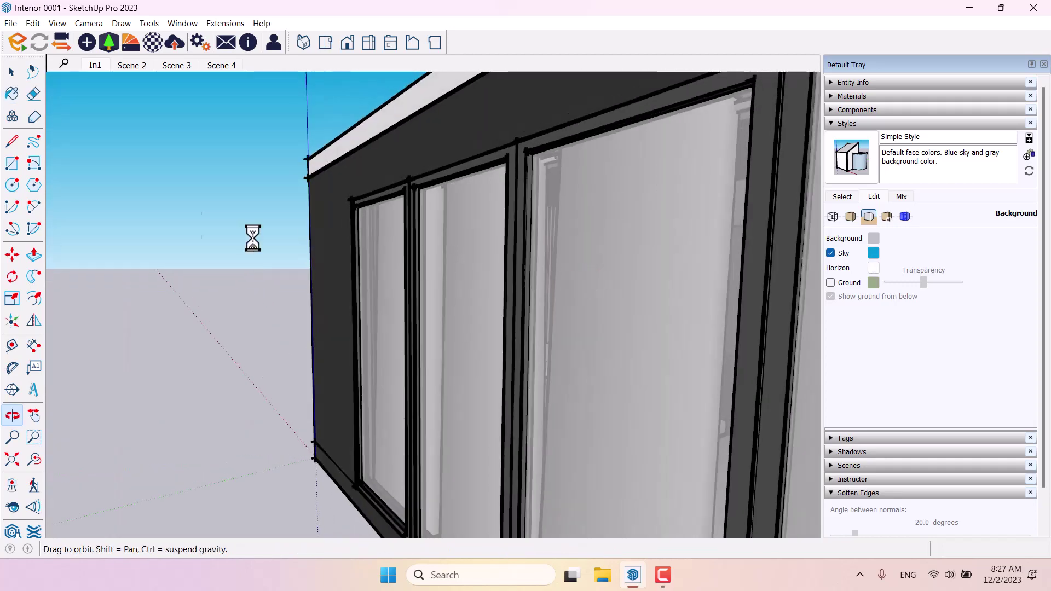
scroll(252, 238, down, 5)
mouse_move(388, 235)
middle_down()
mouse_move(404, 235)
mouse_move(317, 124)
middle_up()
scroll(317, 125, up, 1)
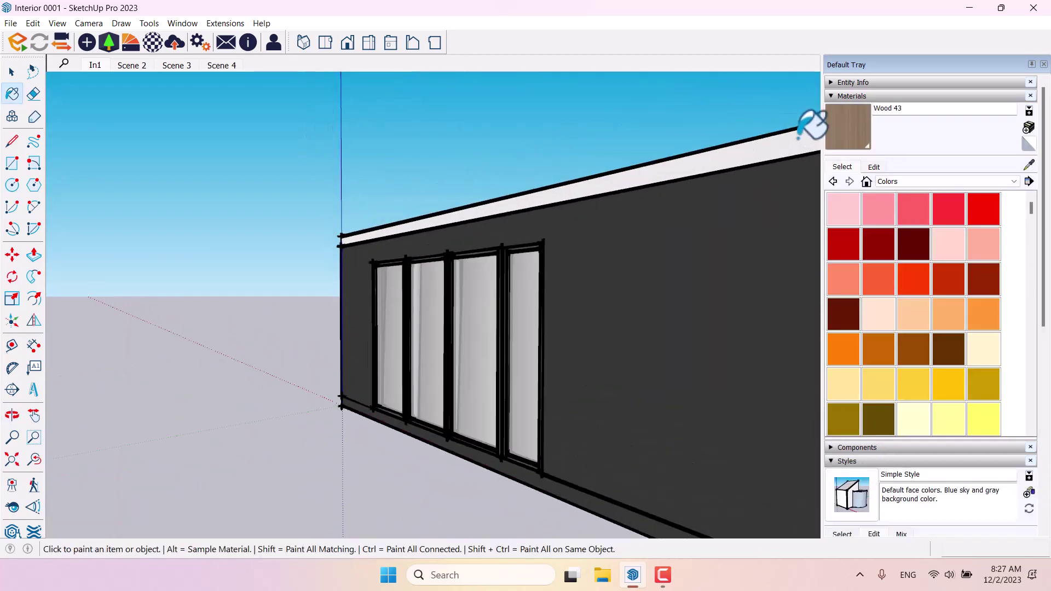
click(843, 96)
Step: Set the sky colour to orange (red 244, lower blue) and return to the In1 scene
click(874, 253)
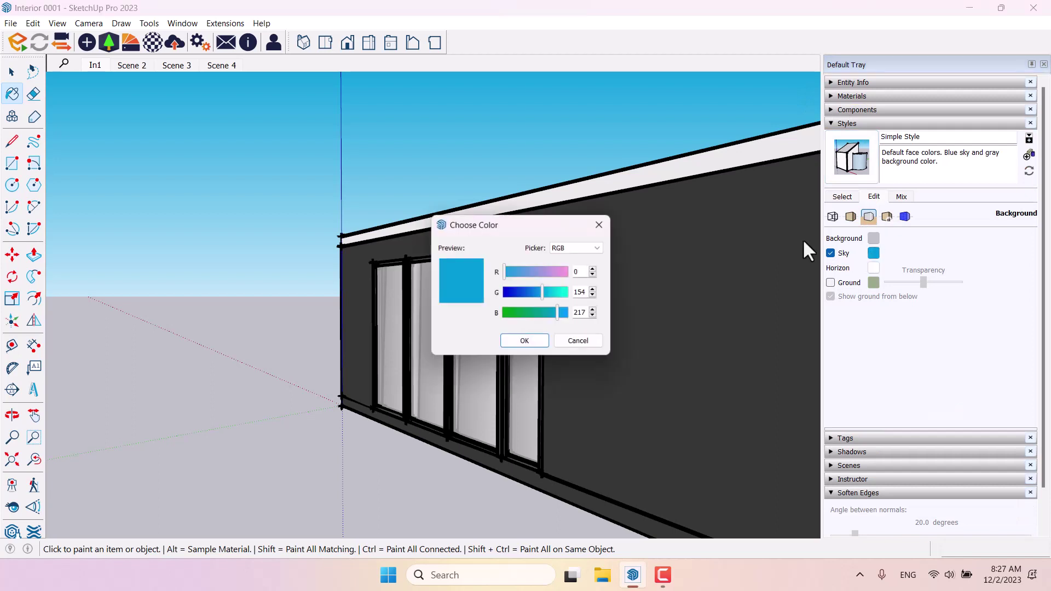
click(566, 272)
drag(561, 317, 518, 317)
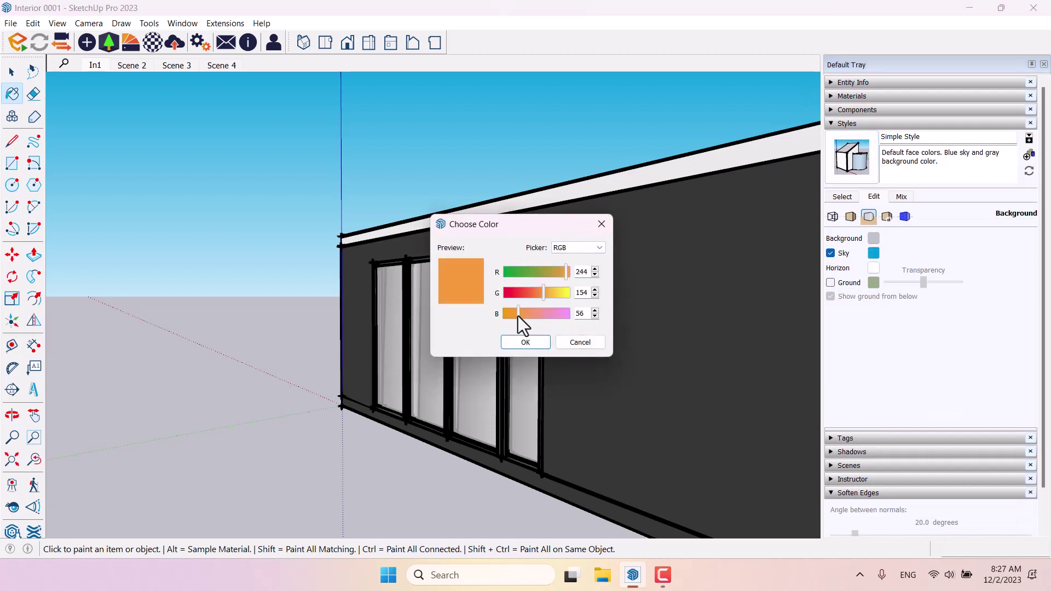
click(530, 344)
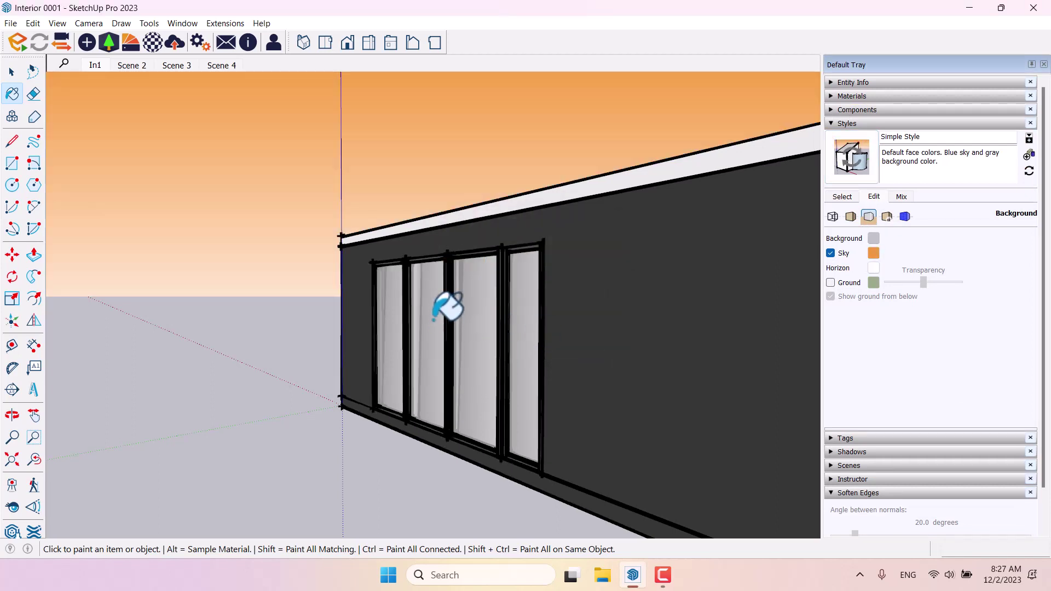
scroll(567, 305, up, 2)
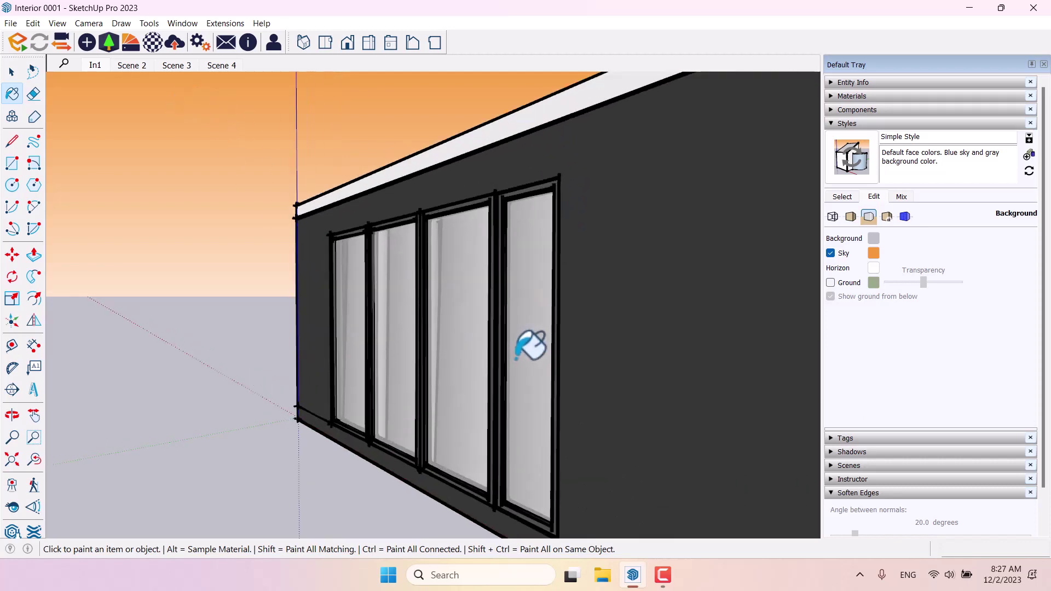
click(89, 65)
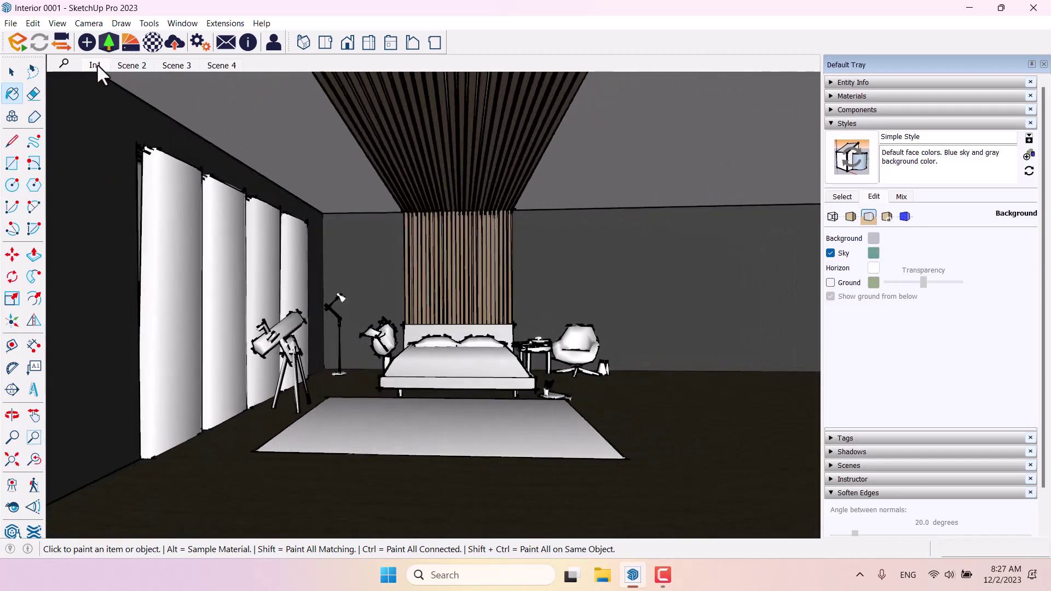
click(95, 65)
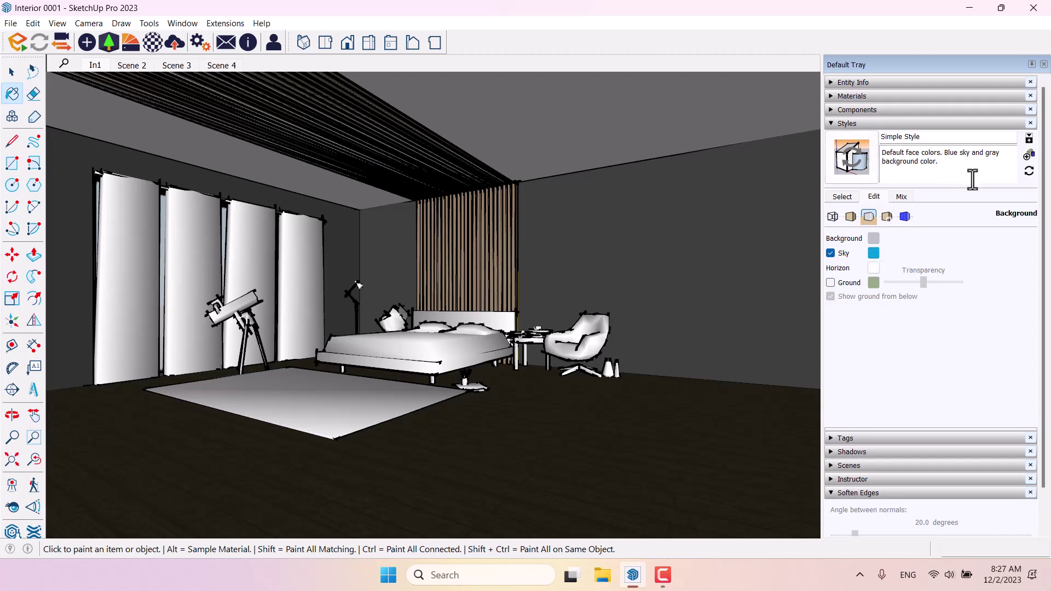
Step: Update Simple Style, review its Watermark and Modeling settings, then show the style list
click(1029, 171)
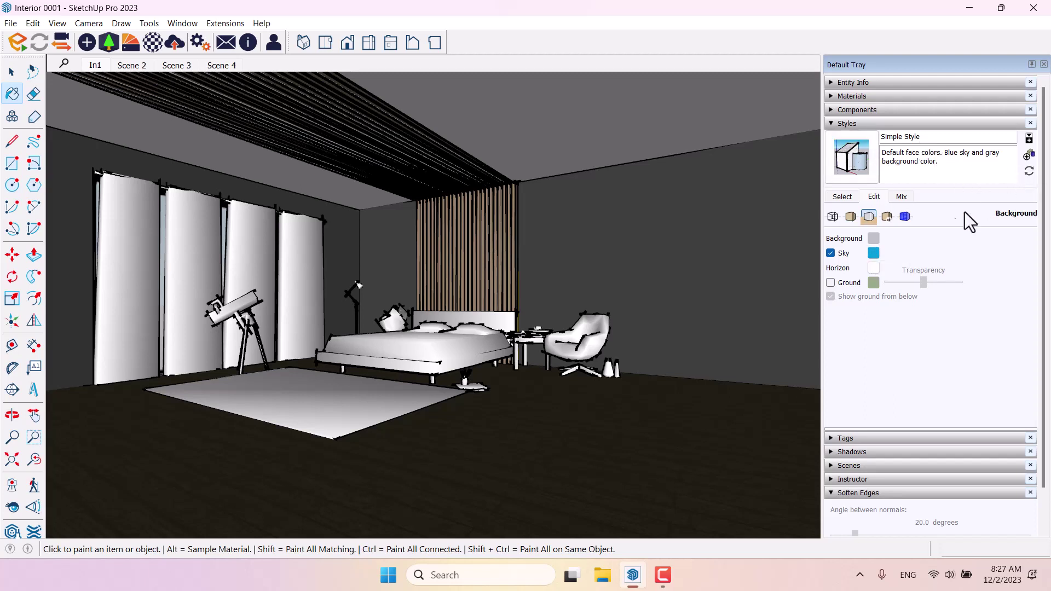
click(887, 217)
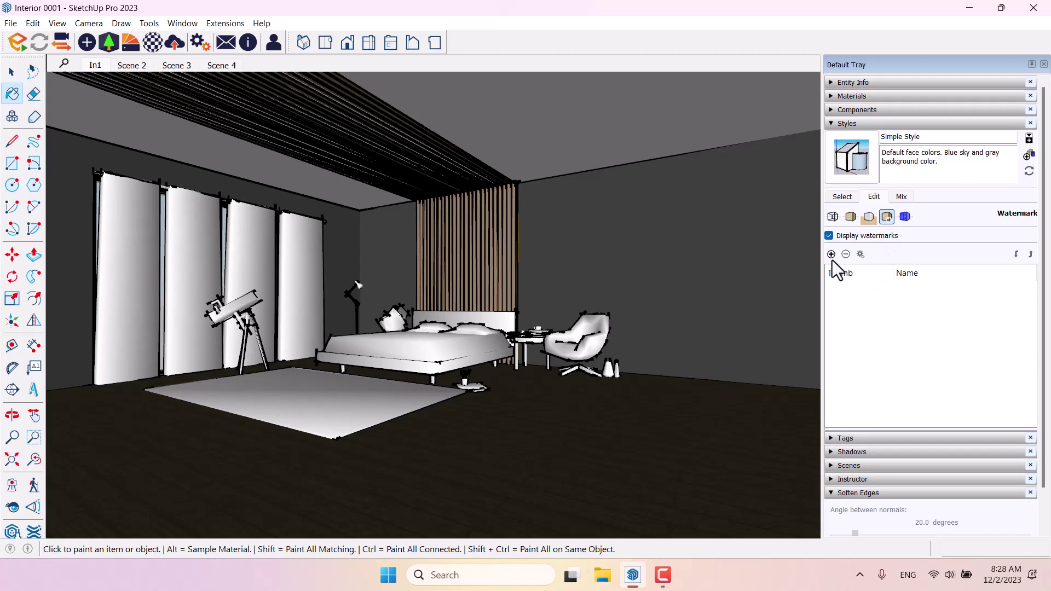
click(905, 217)
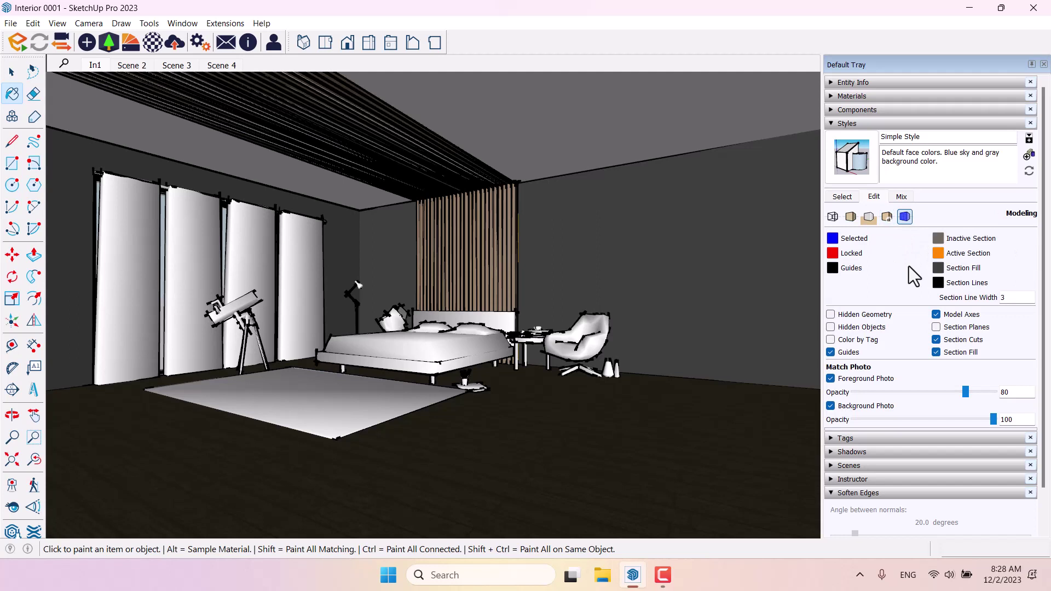
click(839, 199)
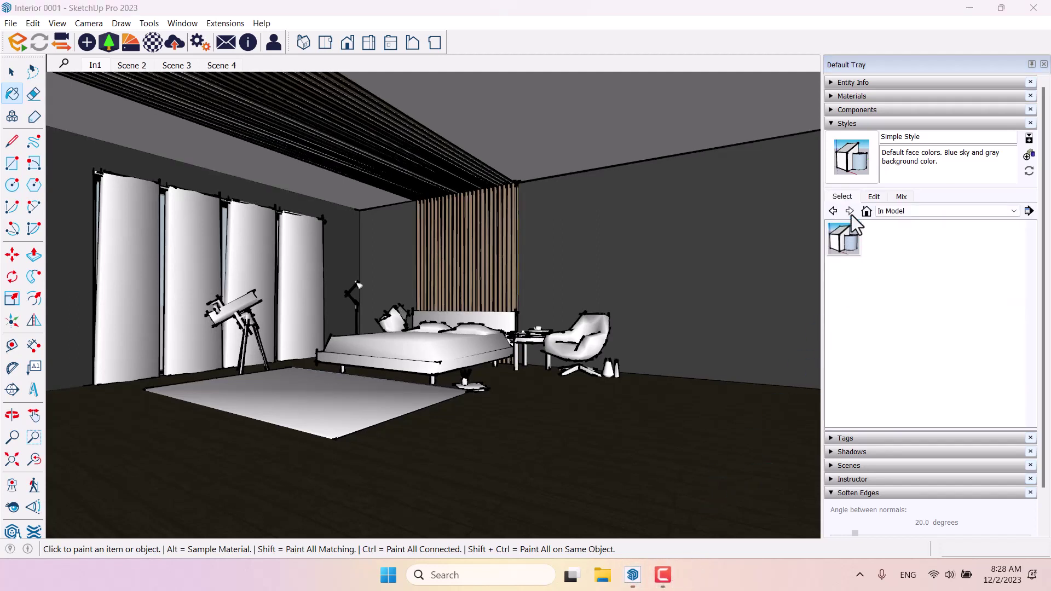
Step: On Scene 2, apply Simple Style from the Default Styles collection
click(844, 124)
click(843, 124)
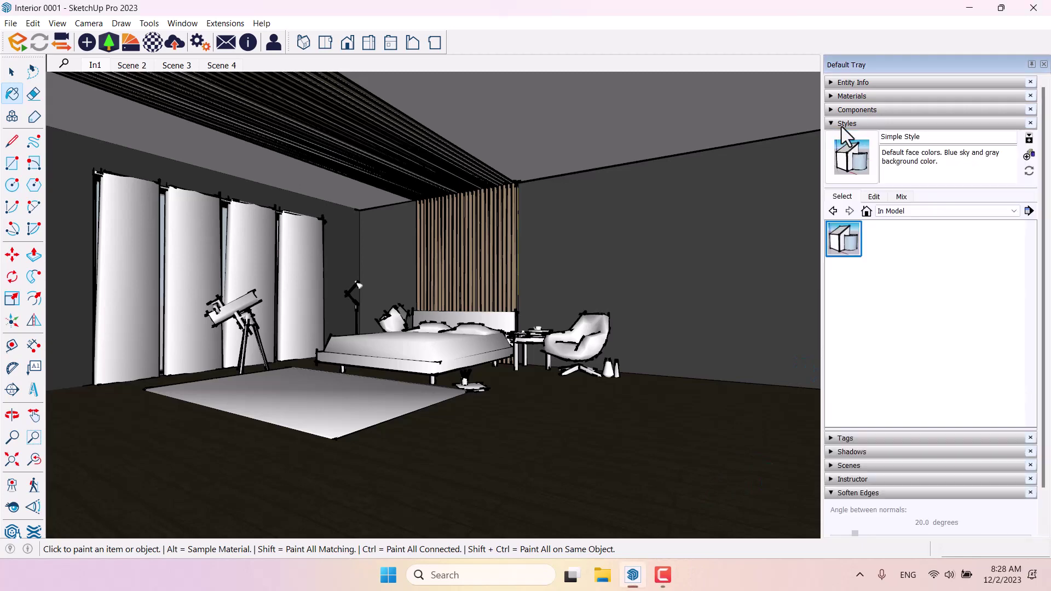
click(123, 62)
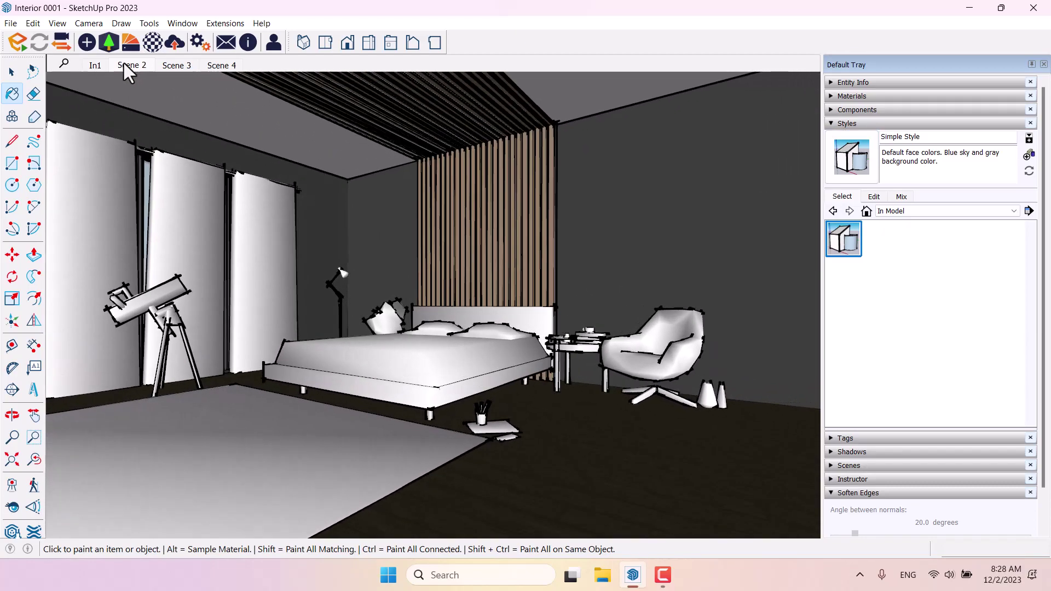
click(886, 211)
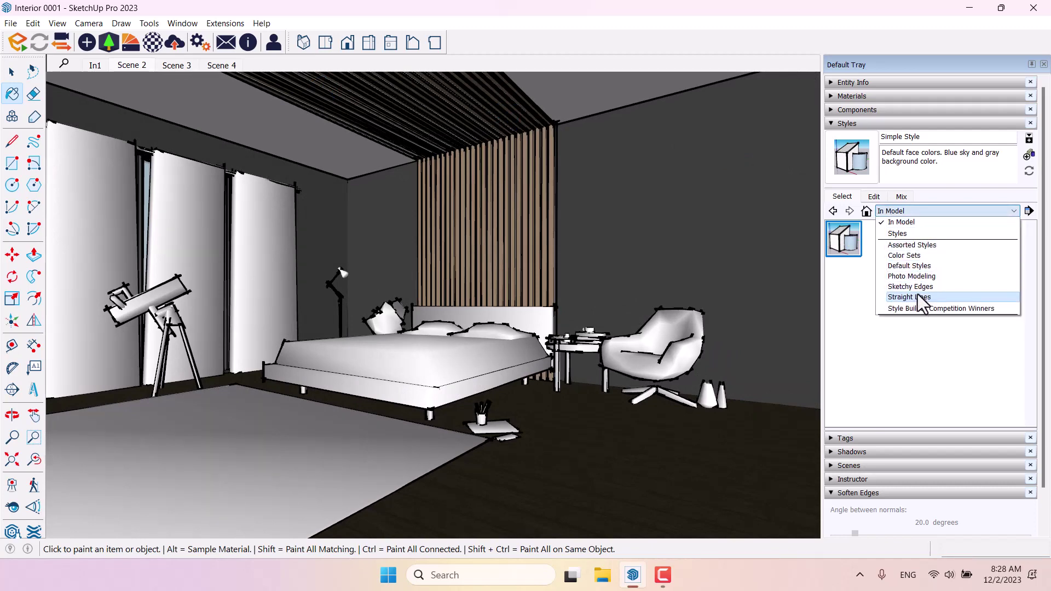
click(926, 267)
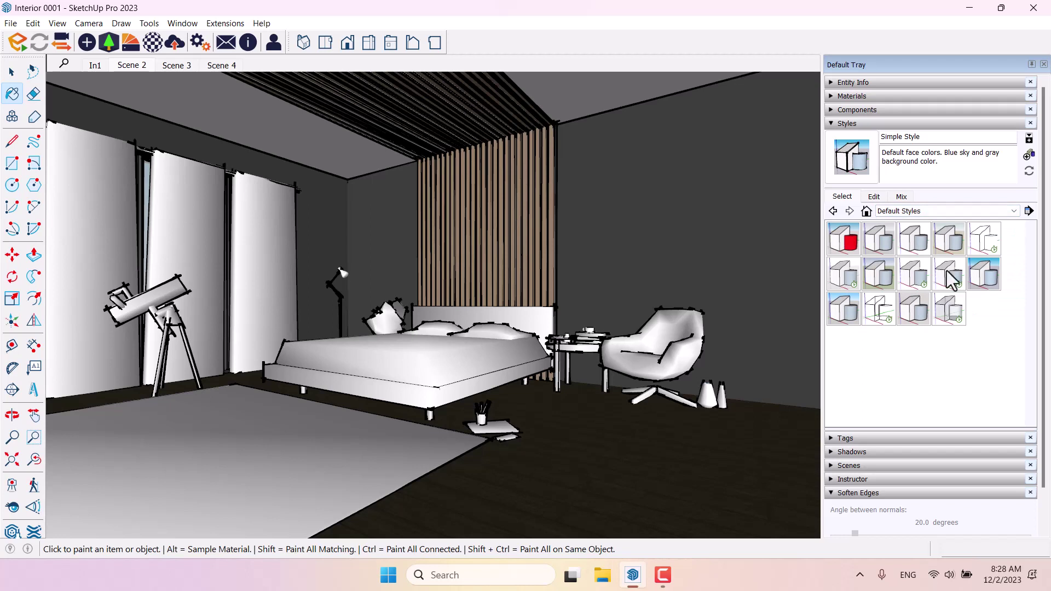
click(986, 280)
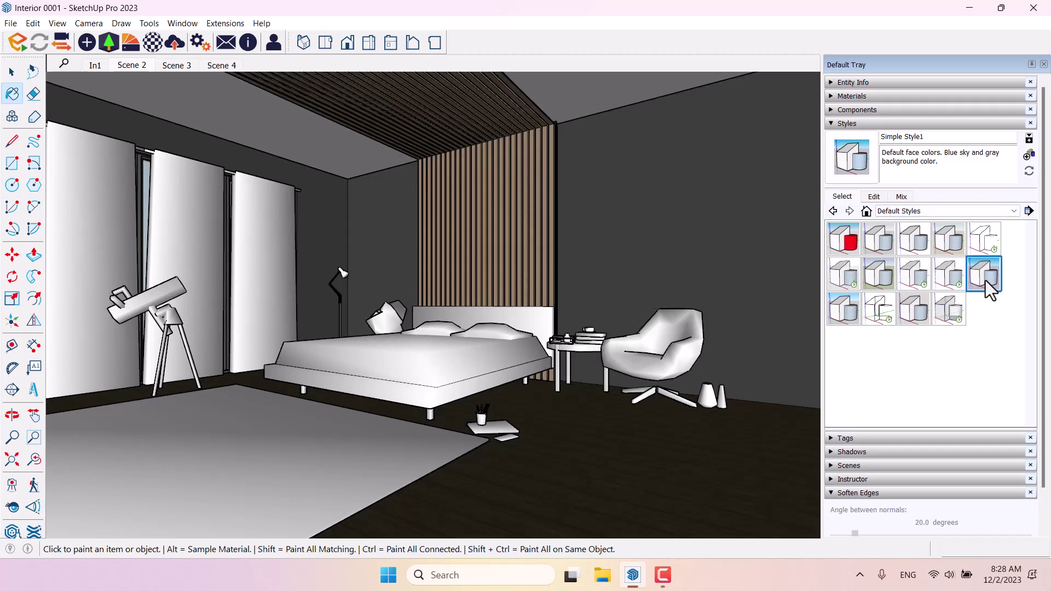
Step: Update Scene 2 with the Simple Style1 look, then compare it against In1
right_click(120, 67)
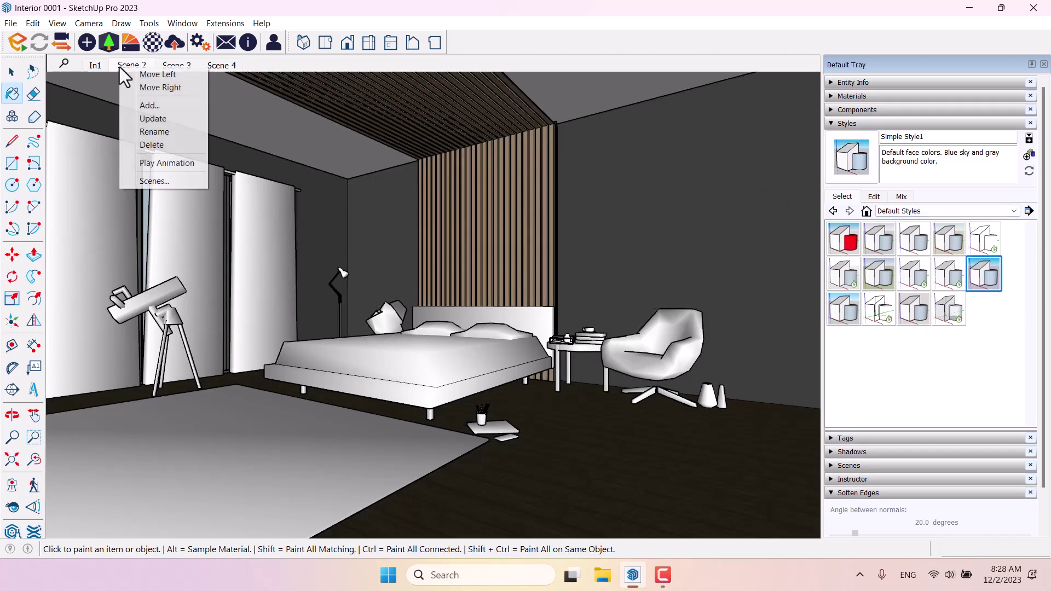
click(154, 119)
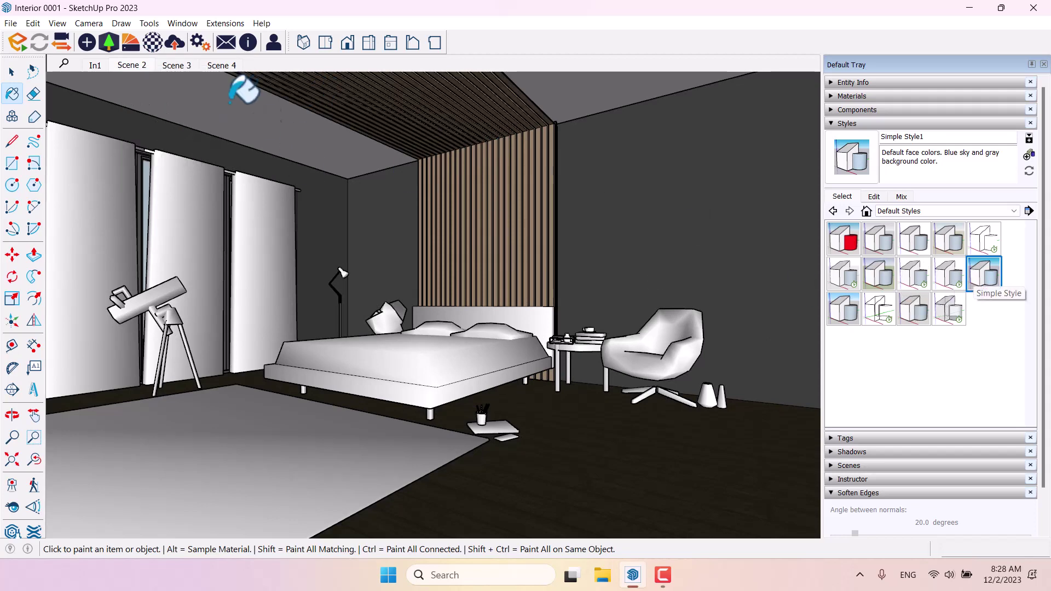
click(99, 64)
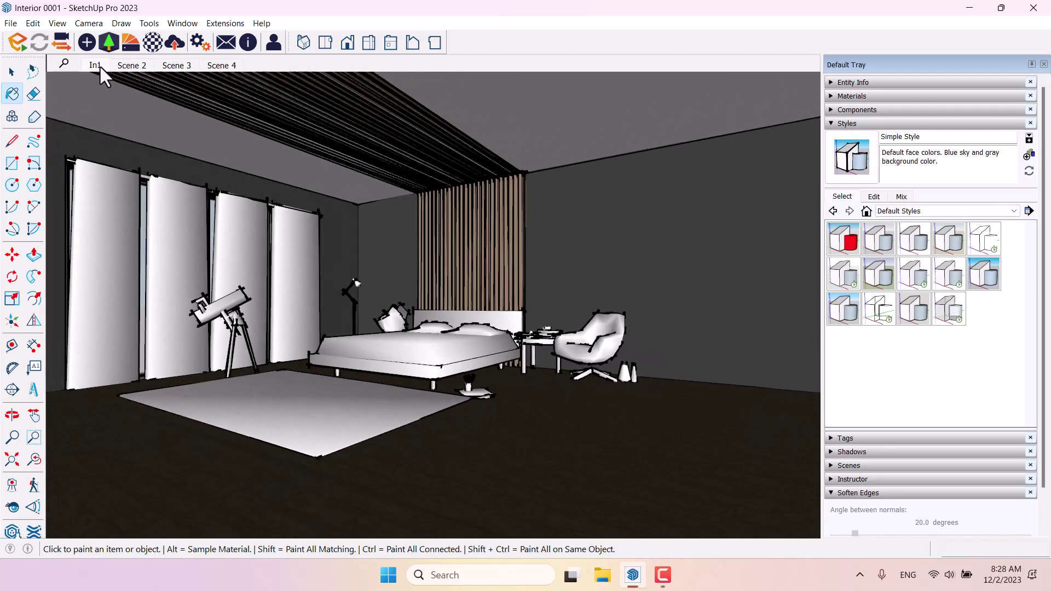
click(127, 66)
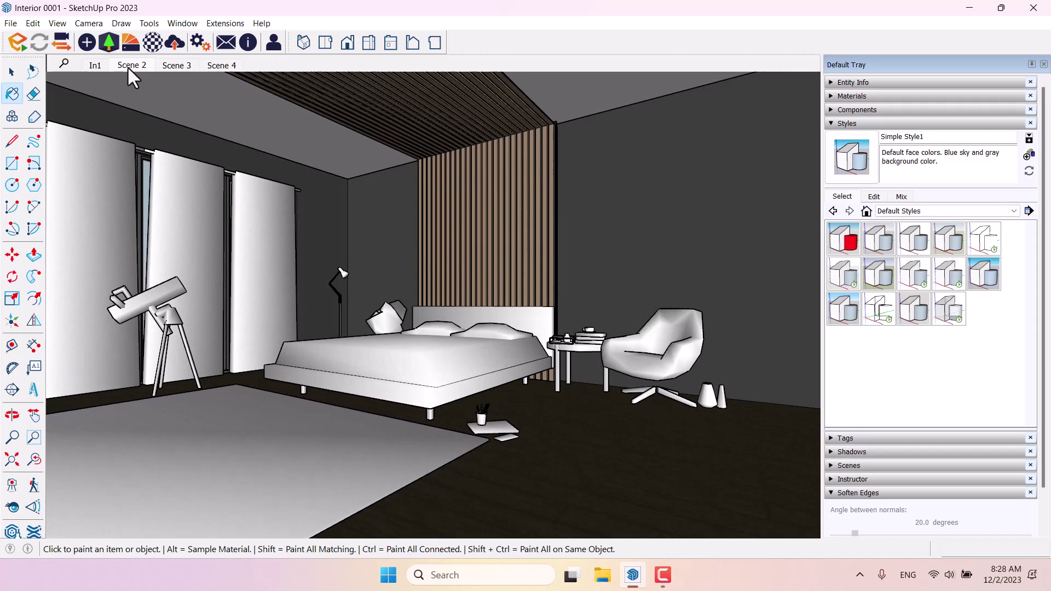
Step: Collapse the Styles and Soften Edges panels, close the tray, and go to In1 with Select active
click(848, 124)
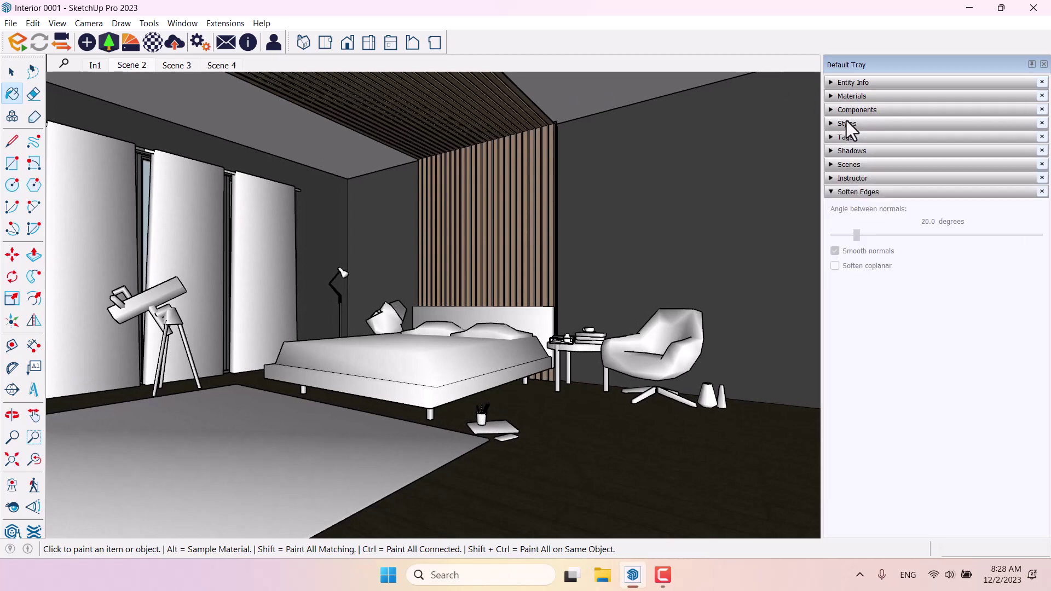
click(857, 192)
click(1044, 64)
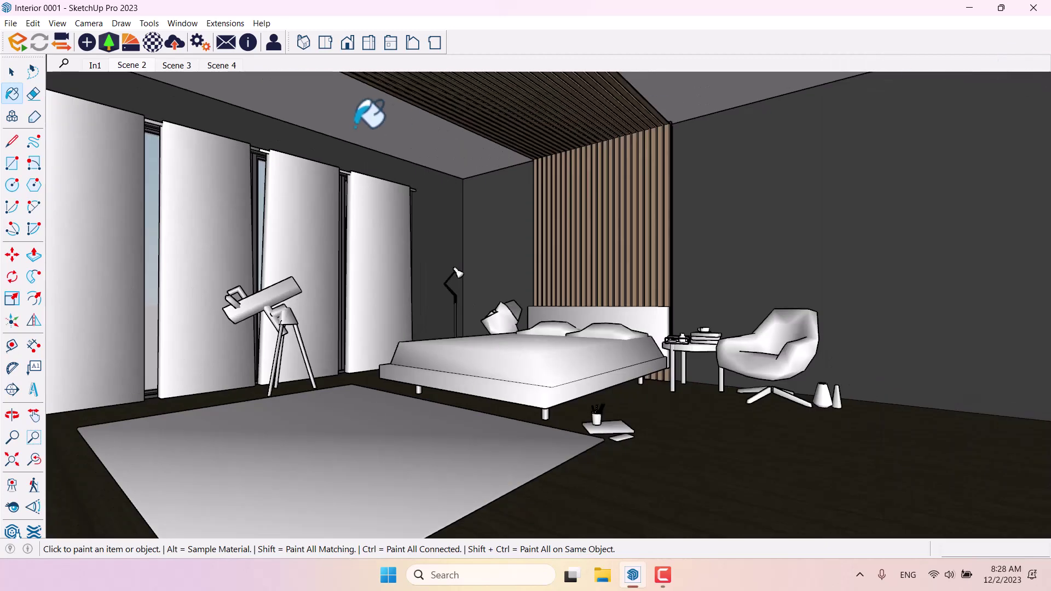
key(space)
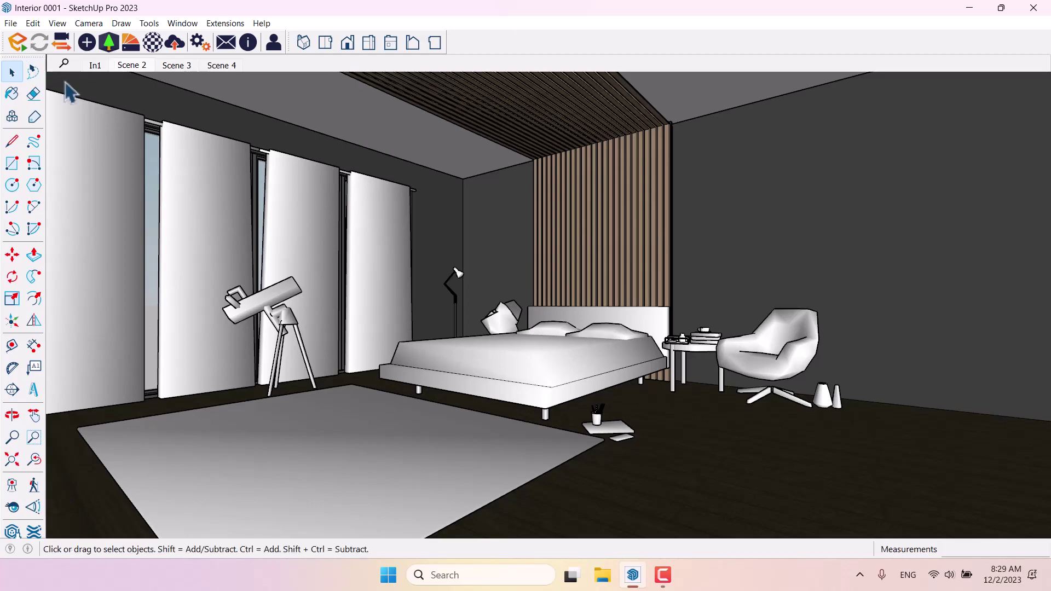
click(91, 68)
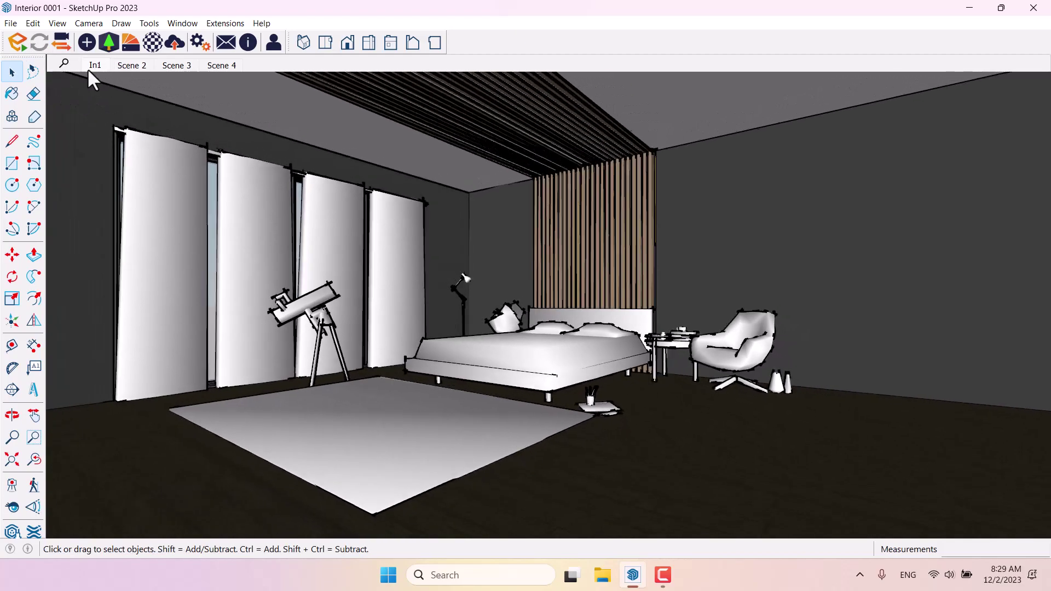
Step: Set scene transitions to 3 seconds and scene delay to 1 second in Model Info Animation
click(183, 25)
click(203, 87)
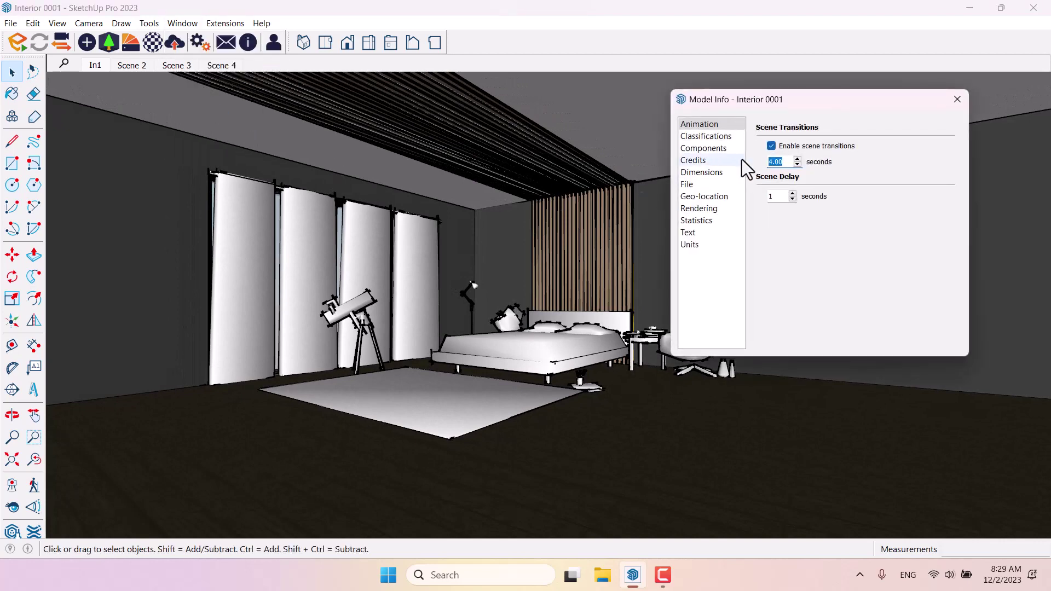
double_click(778, 162)
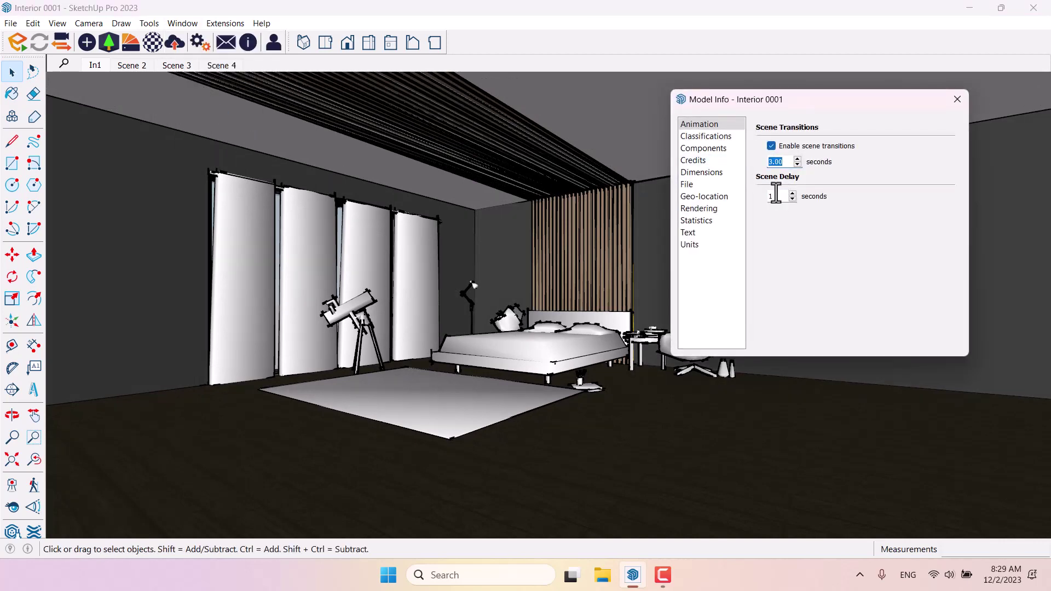
text(3)
key(Tab)
text(0)
key(Up)
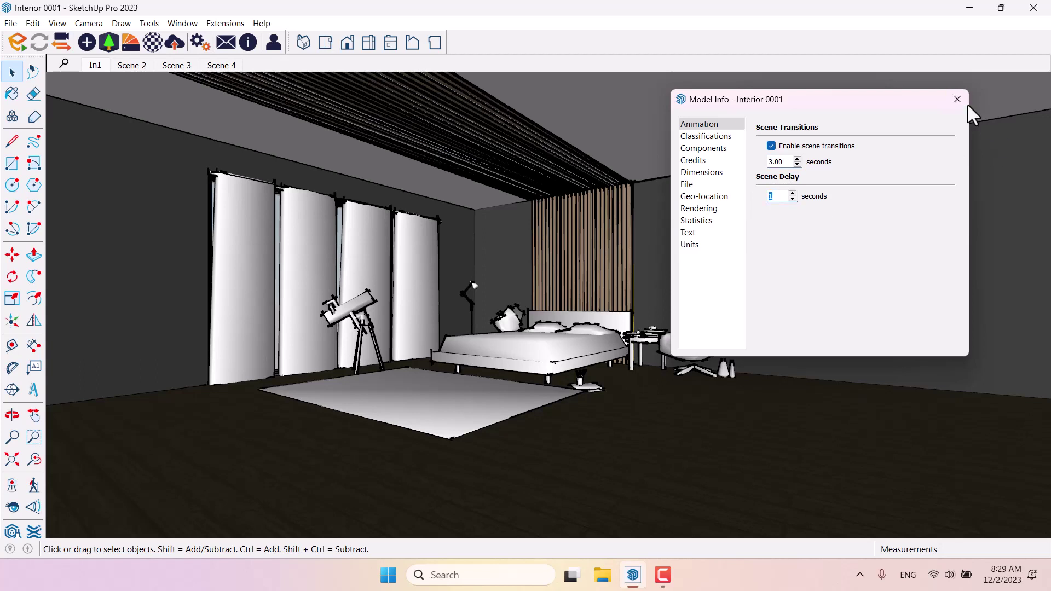
click(957, 100)
Step: Back out of the File menu and check the Scene 4 and In1 views
click(11, 24)
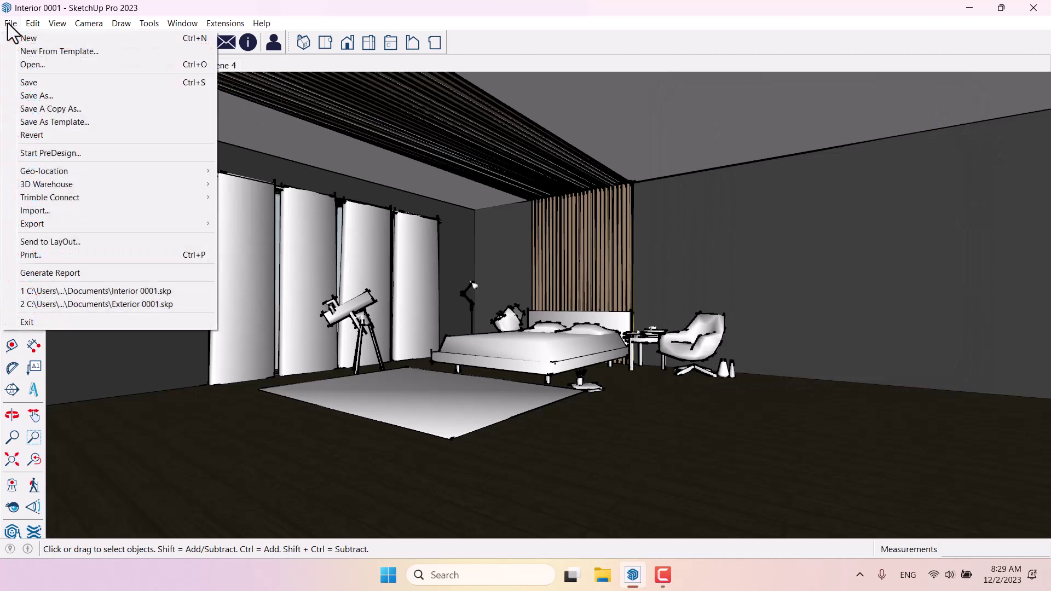
mouse_move(48, 222)
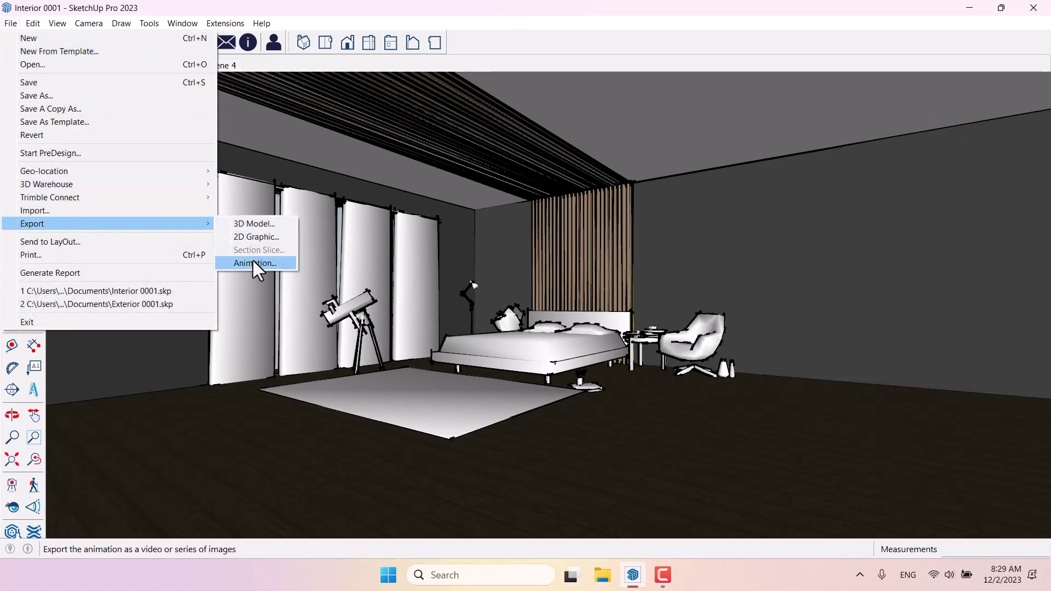
click(348, 98)
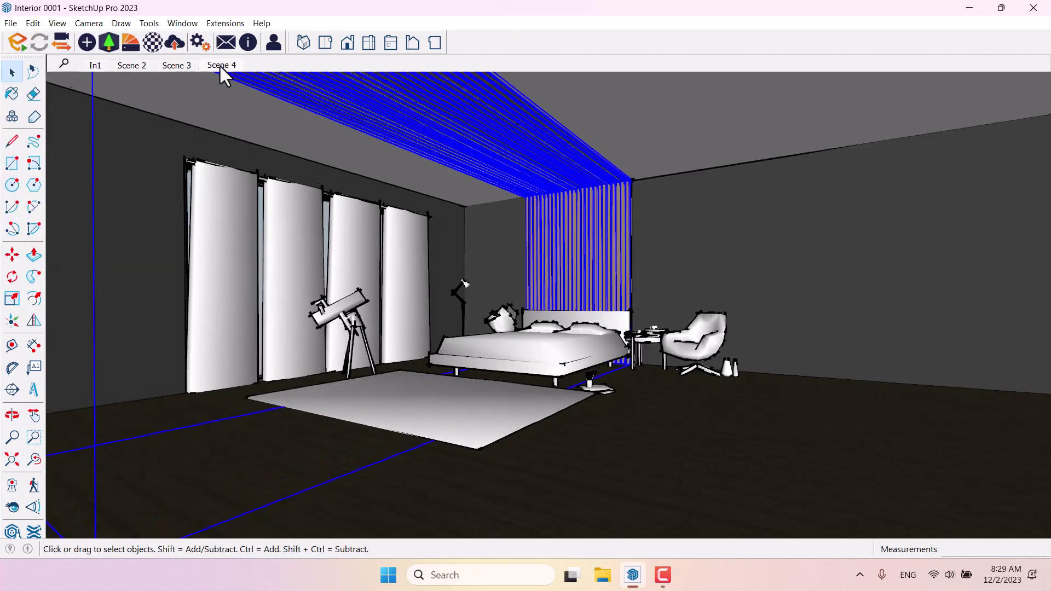
click(220, 65)
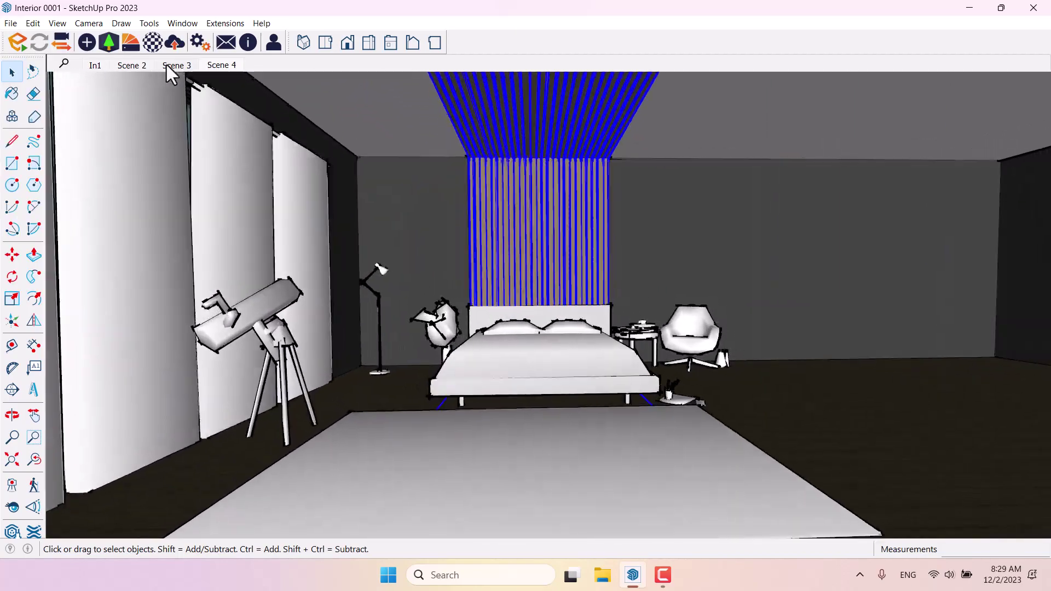
click(167, 65)
click(102, 66)
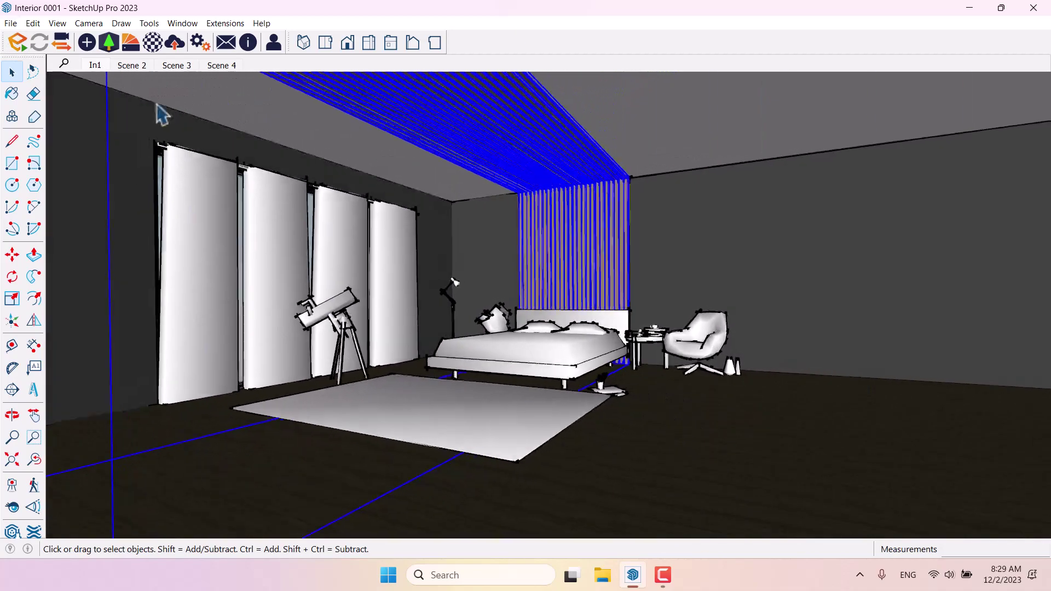
Step: Export the scenes as an MP4 H.264 animation named Interior 0001 to the Desktop
click(10, 24)
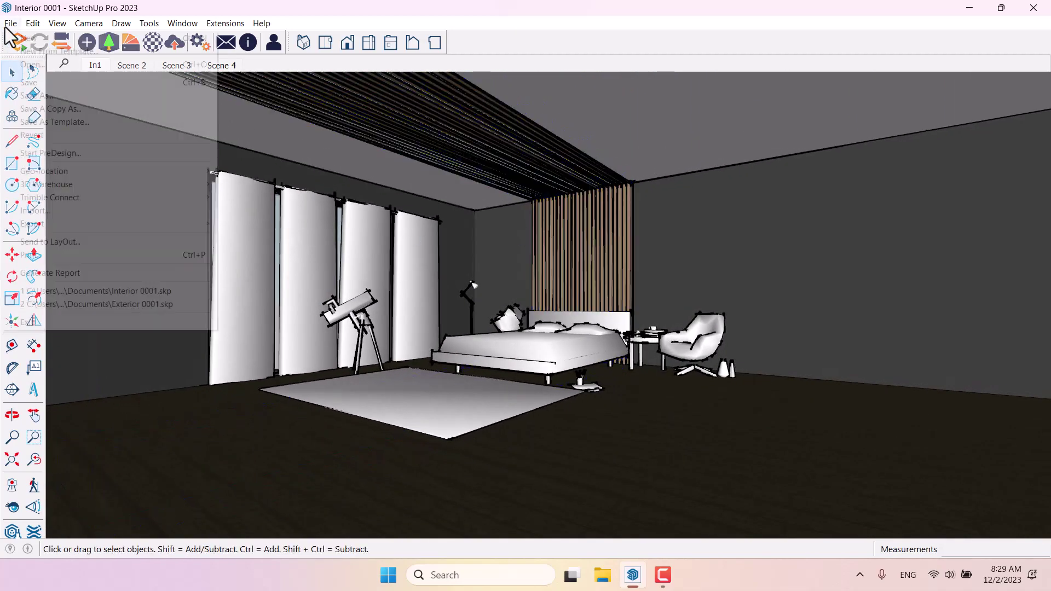
mouse_move(52, 226)
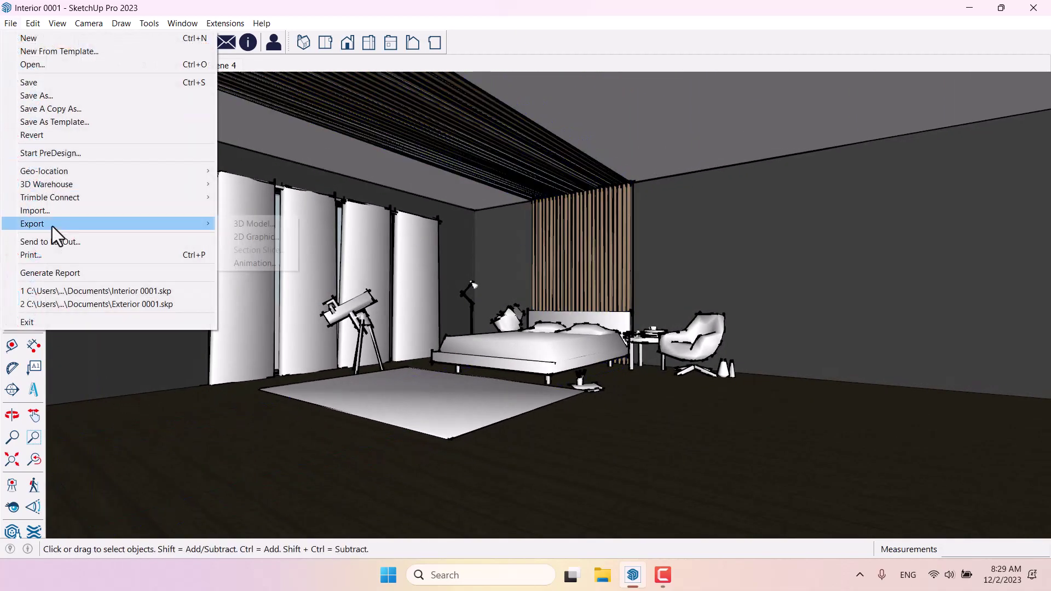
click(265, 259)
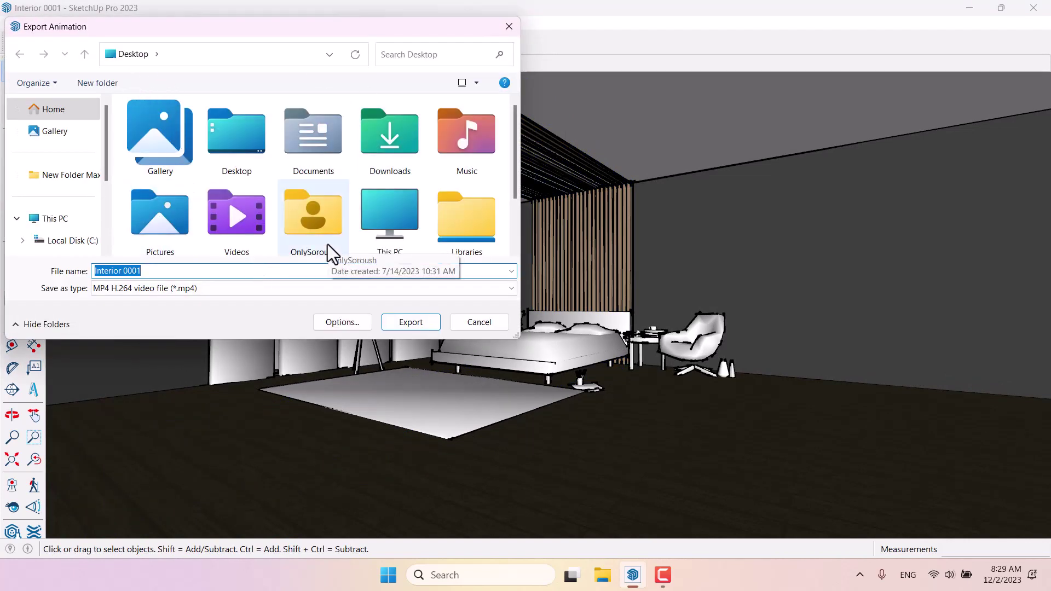
click(180, 290)
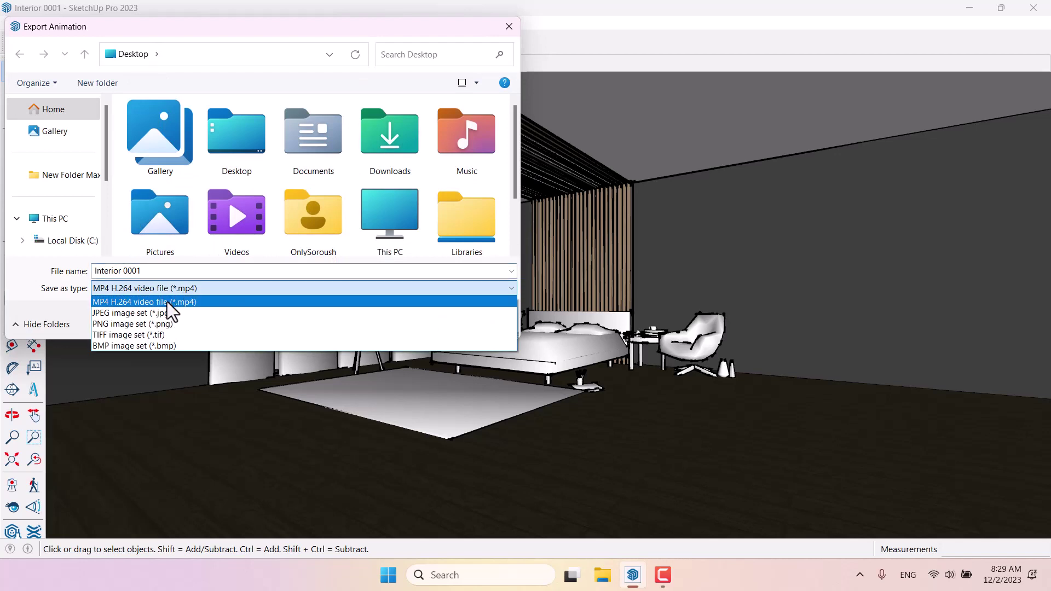
click(166, 302)
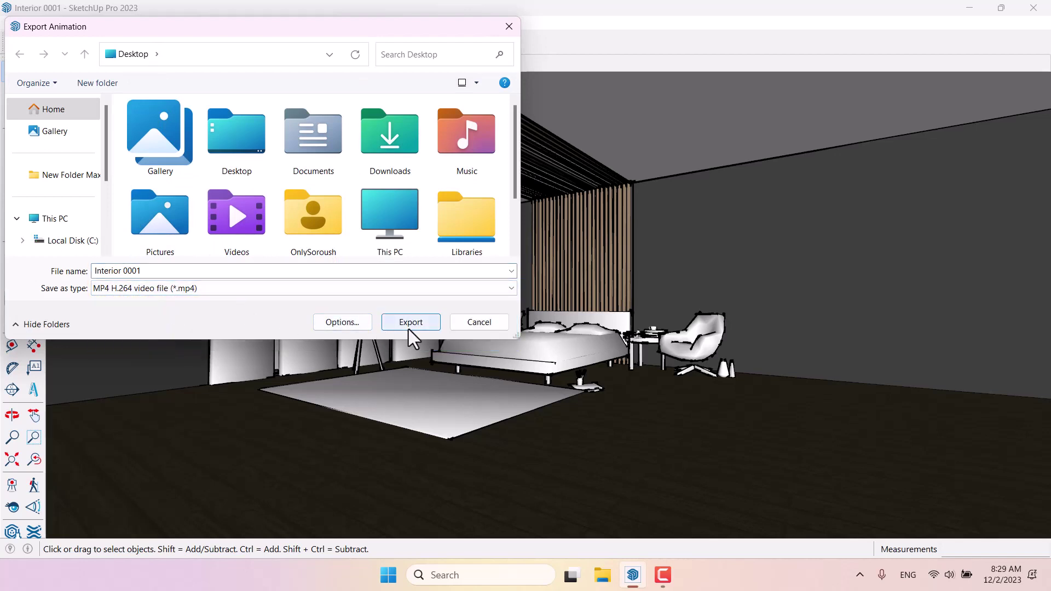
Step: Set both Resolution and Aspect ratio to Custom in the animation export options
click(351, 321)
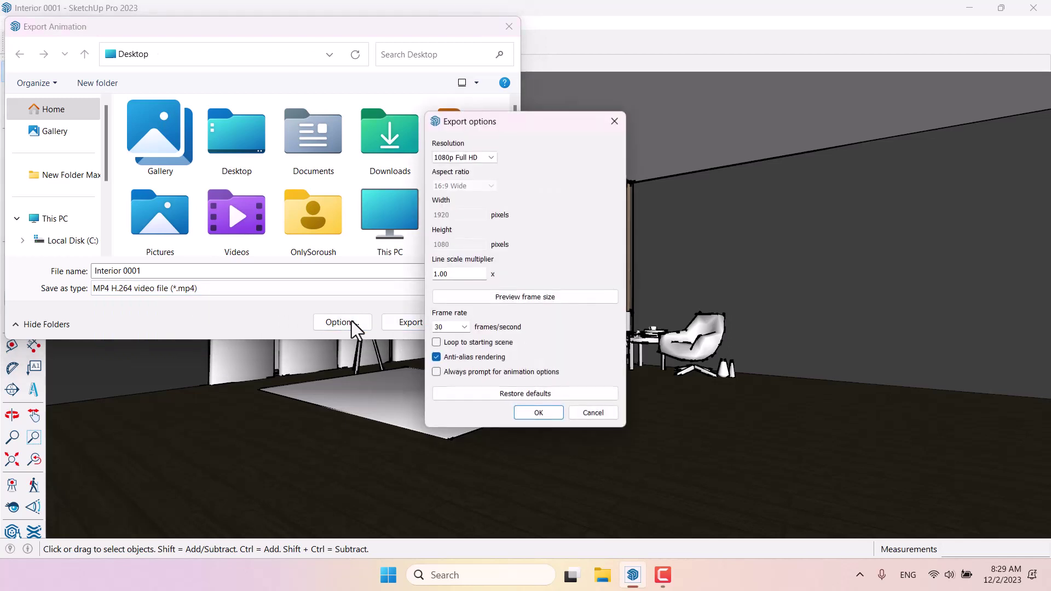
click(449, 158)
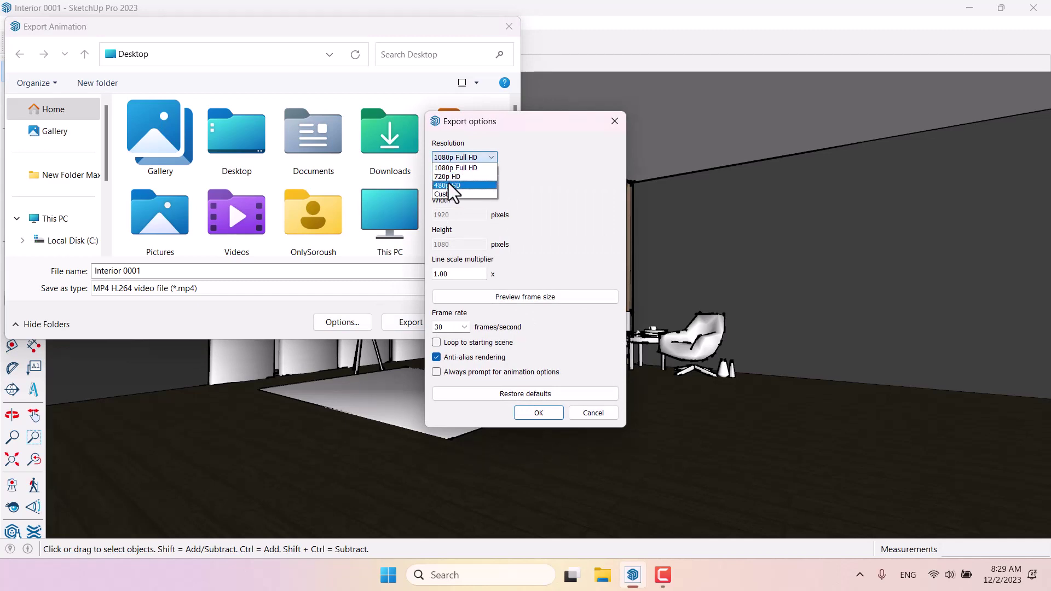
click(531, 185)
click(468, 158)
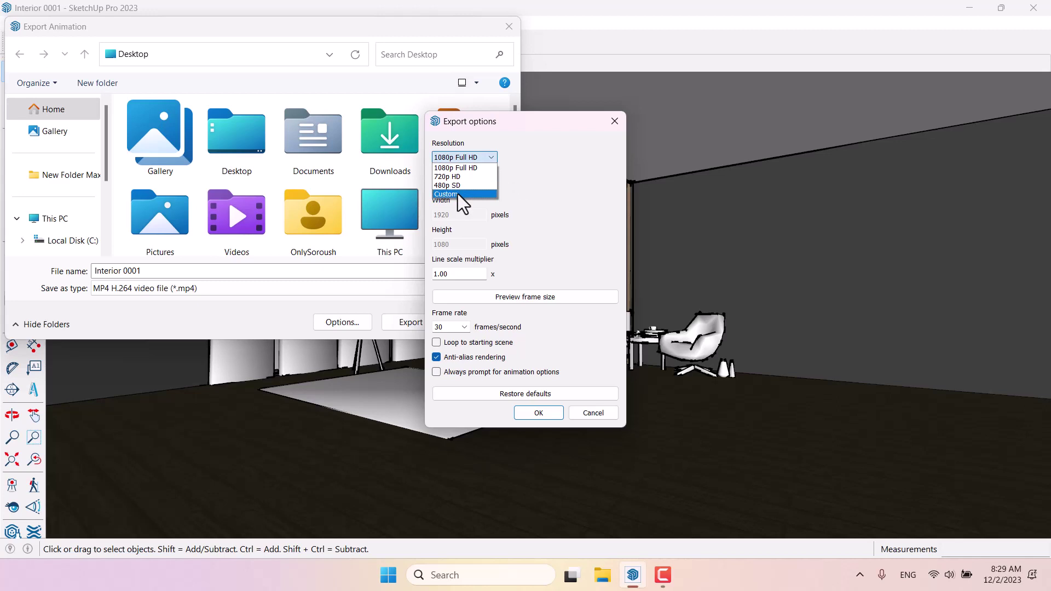
click(457, 193)
click(493, 192)
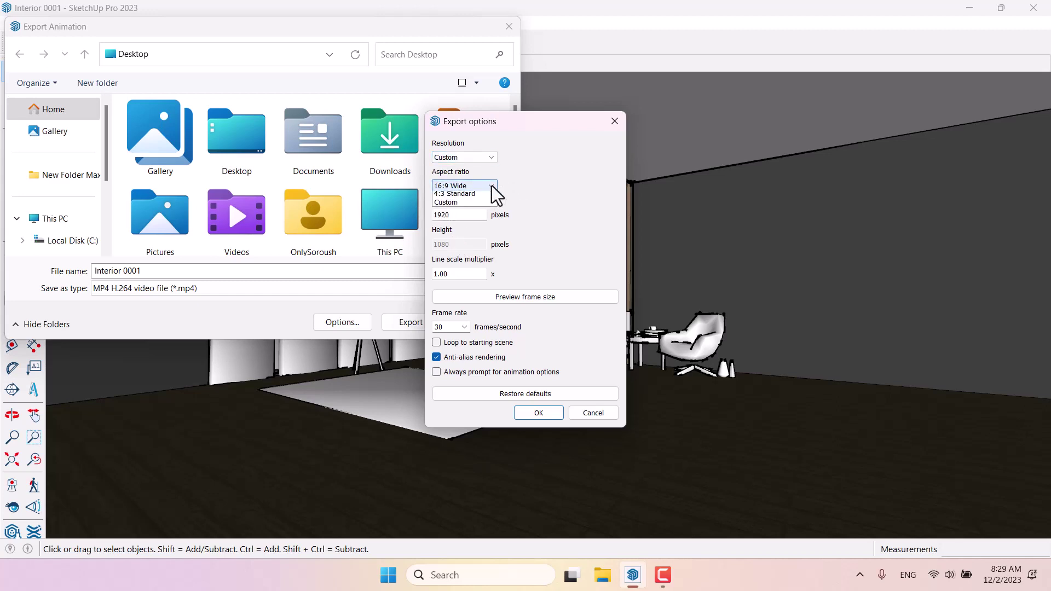
click(478, 213)
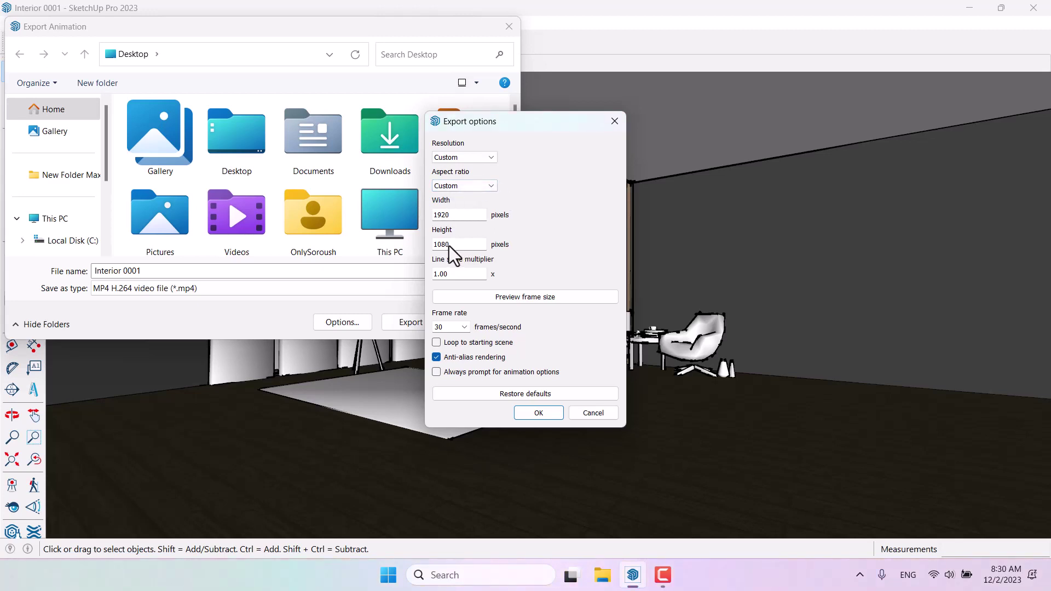
Step: Enter a width of 1080 pixels and preview the resulting frame size
double_click(458, 213)
text(1080)
click(510, 298)
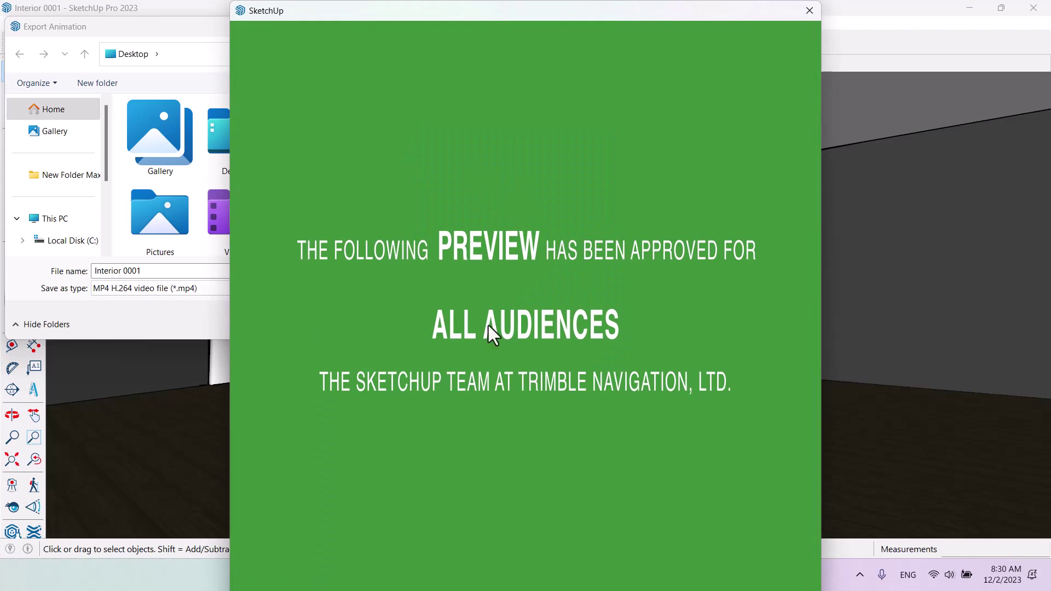
Step: Set the frame height to 1600 pixels for a 1080 × 1600 portrait frame
click(806, 12)
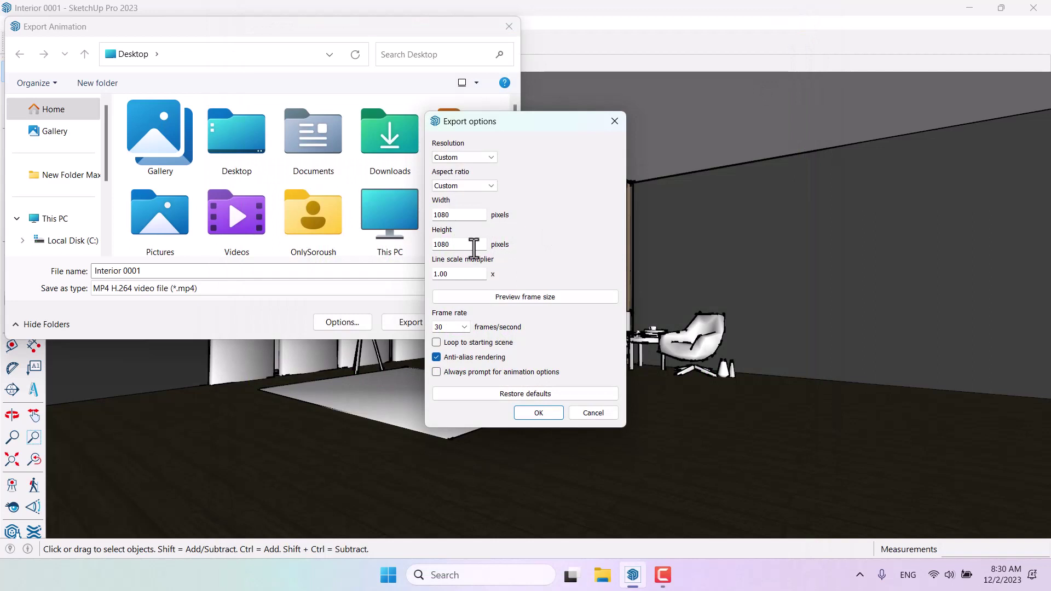
drag(474, 247, 398, 247)
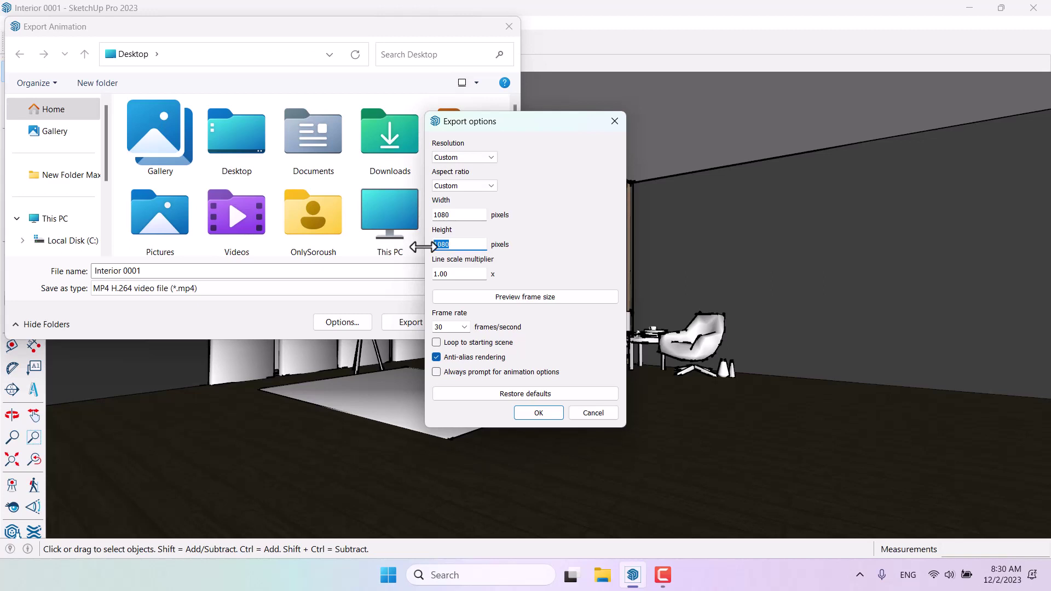
text(1600)
Step: Set the animation frame rate to 30 frames per second
click(462, 328)
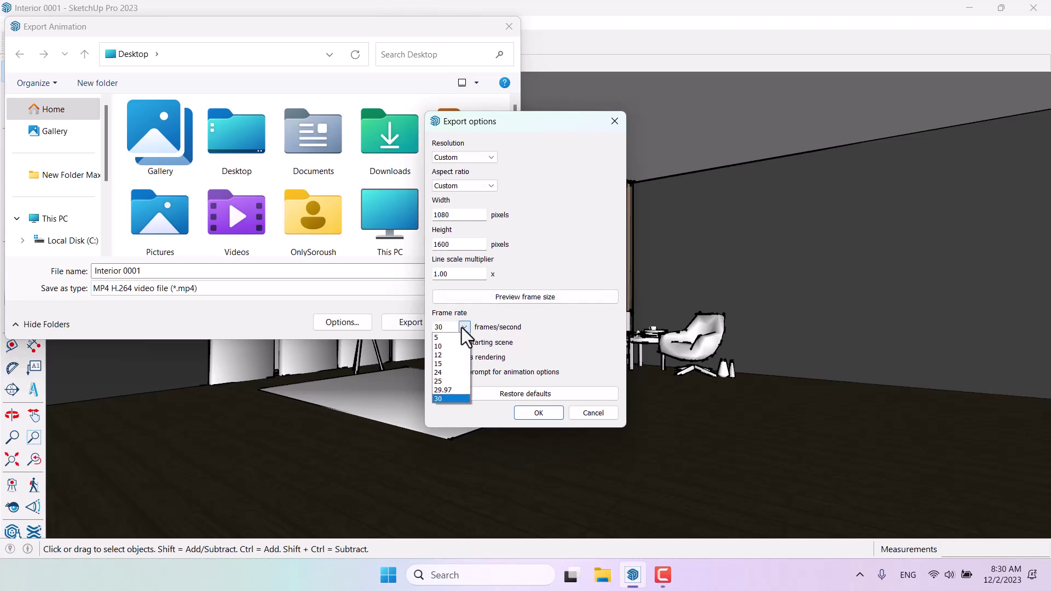
click(443, 399)
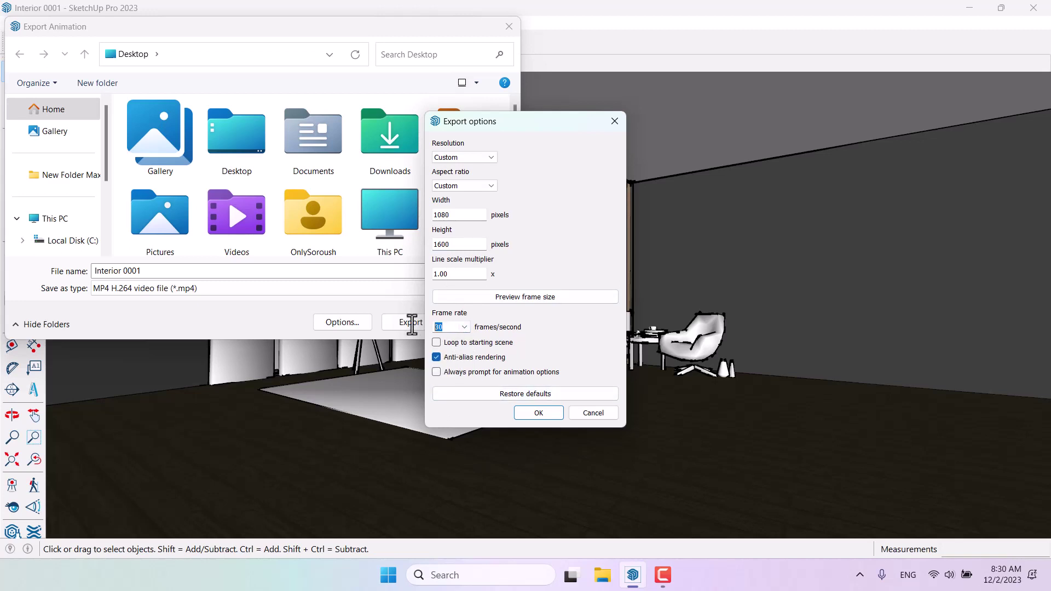
key(Return)
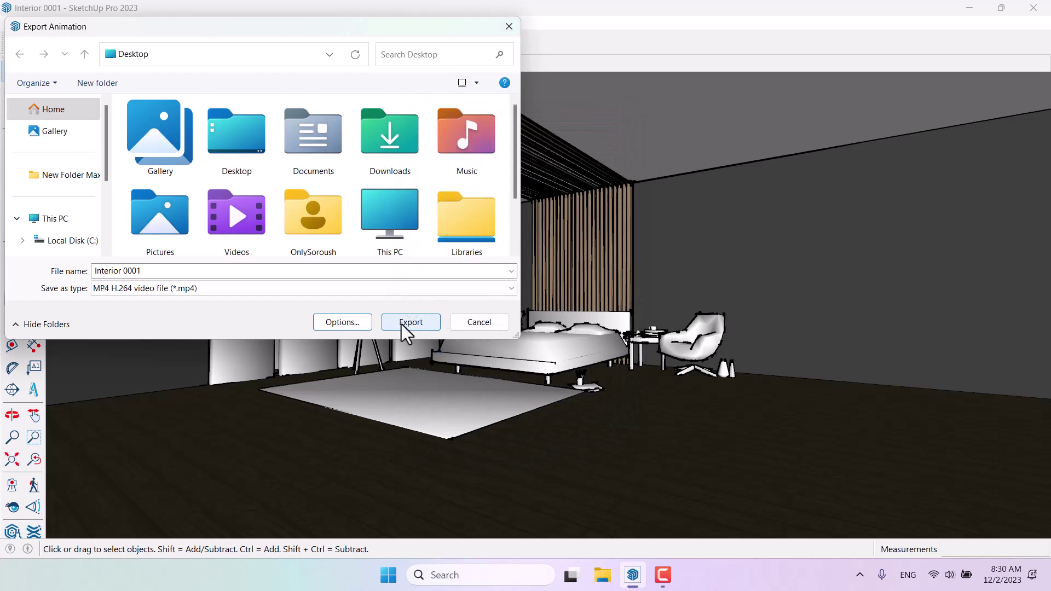
click(357, 322)
double_click(444, 325)
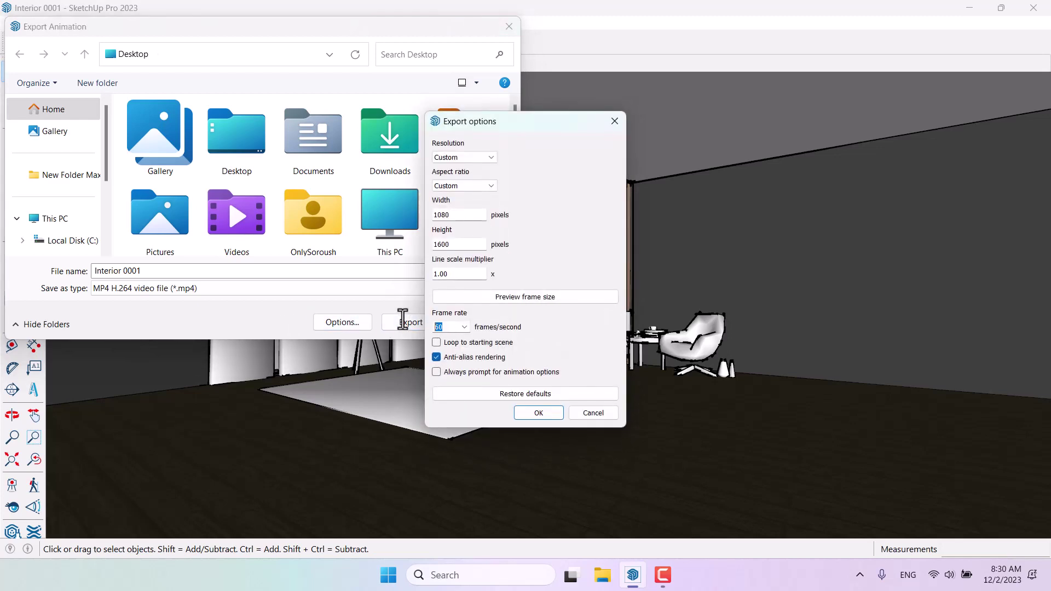
text(30)
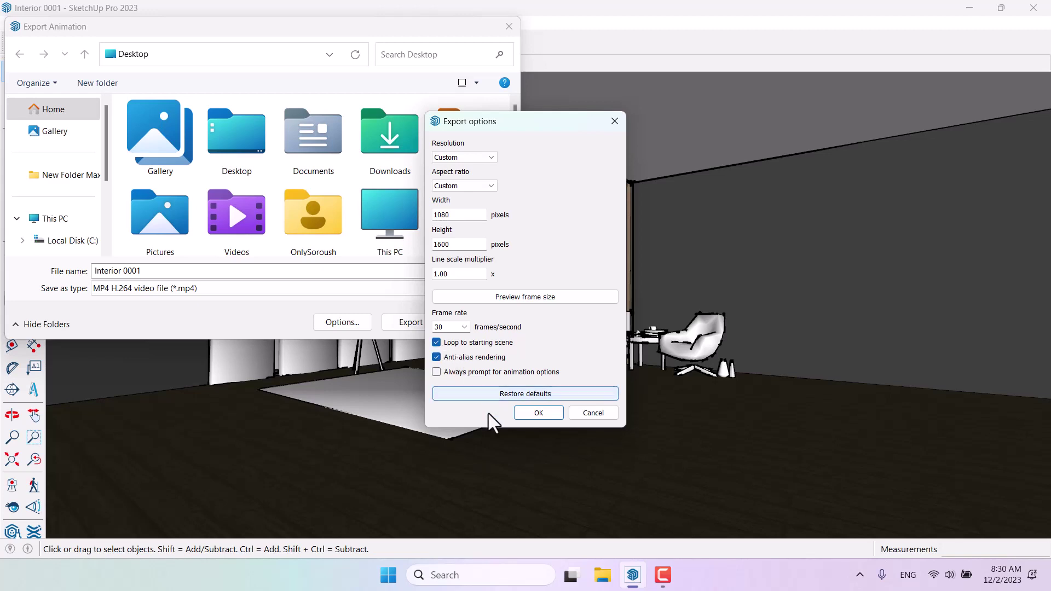
Step: Confirm the 1080 × 1600 export options and render the animation video to the Desktop
click(525, 413)
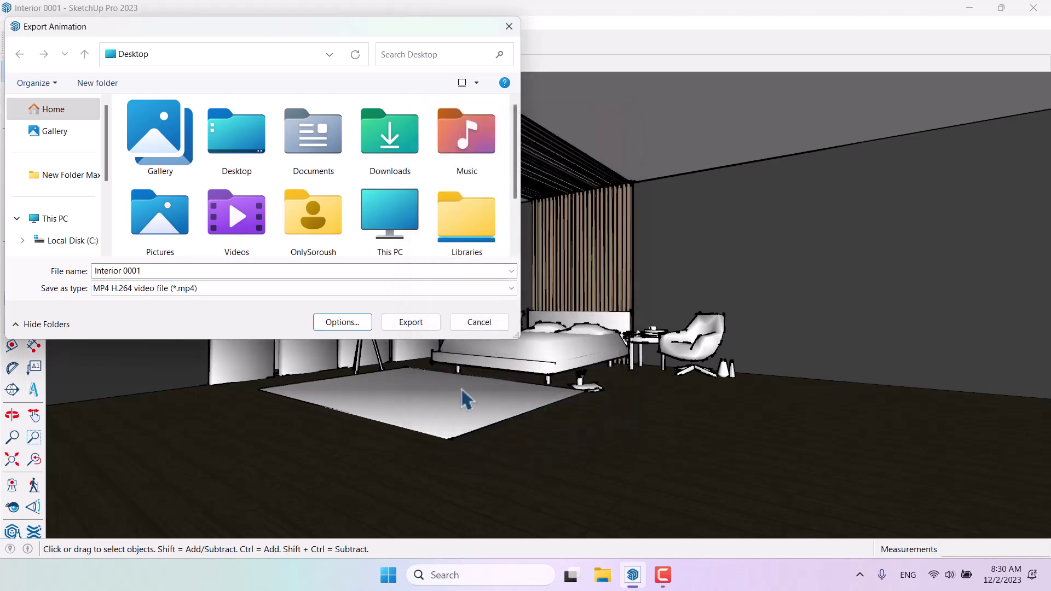
click(409, 324)
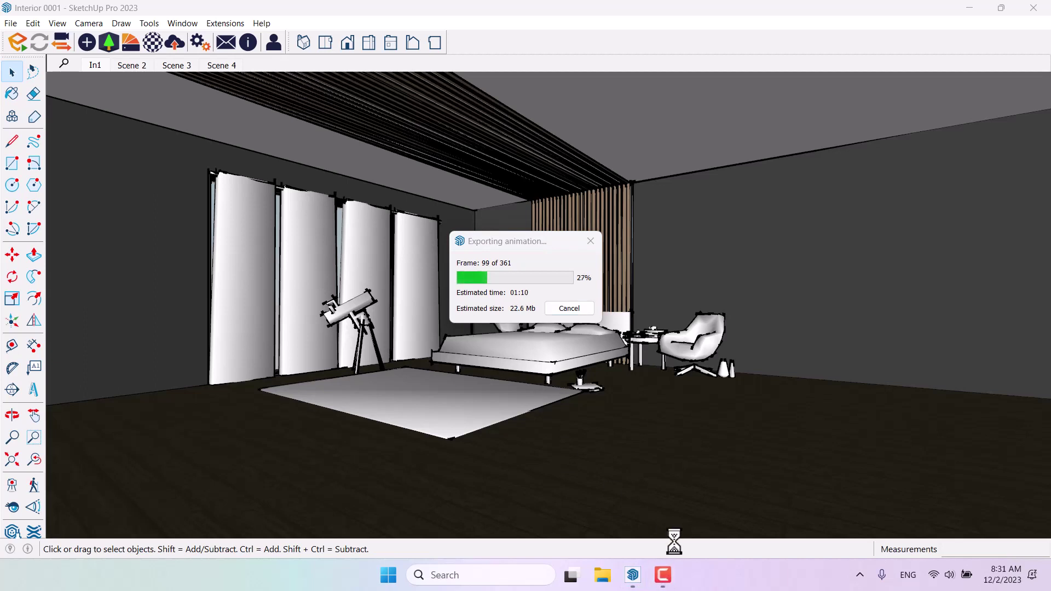
click(662, 574)
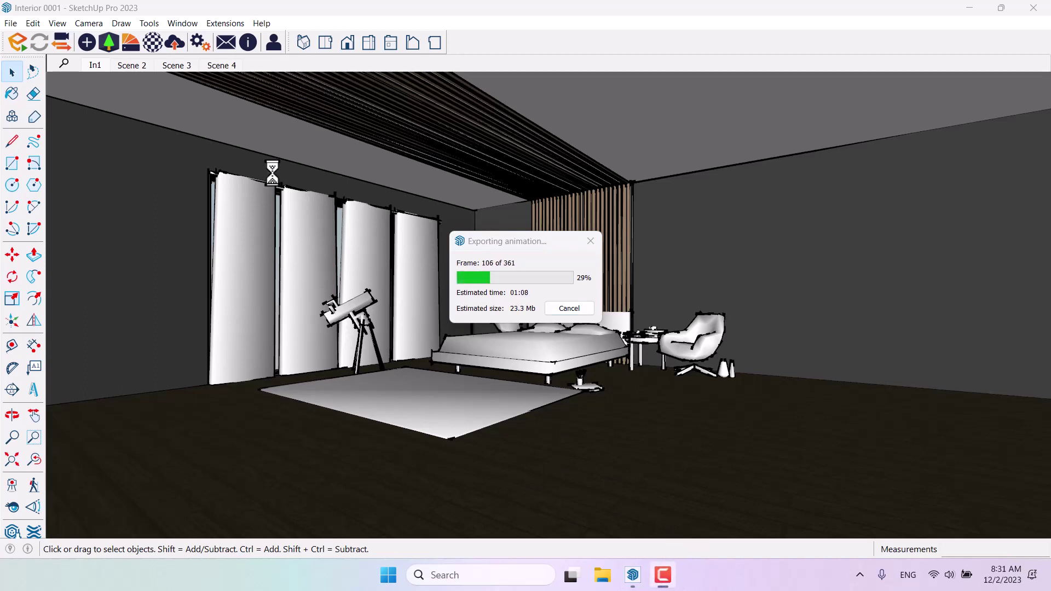